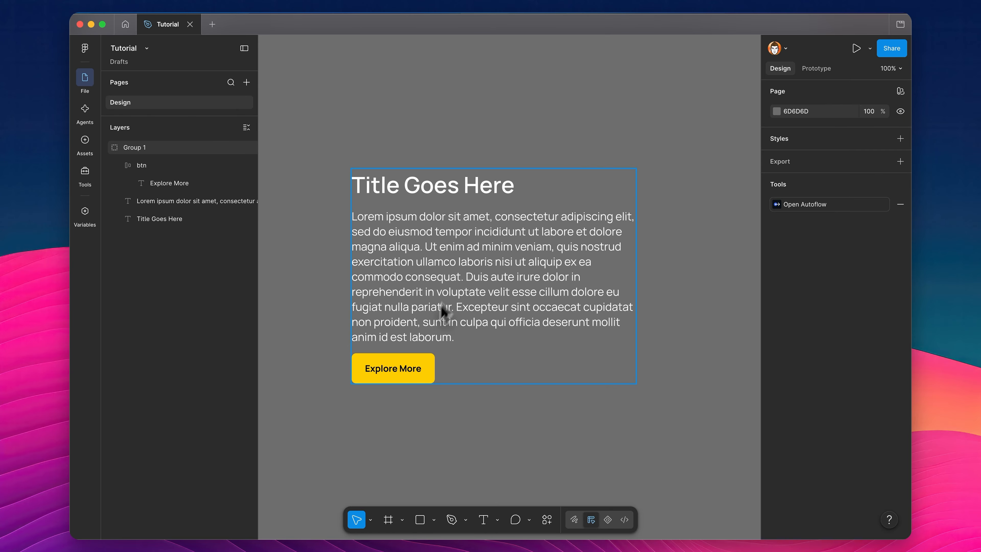
# Move the paragraph down to about Y -41 and the Explore More button down to about Y 240
pyautogui.doubleClick(406, 234)
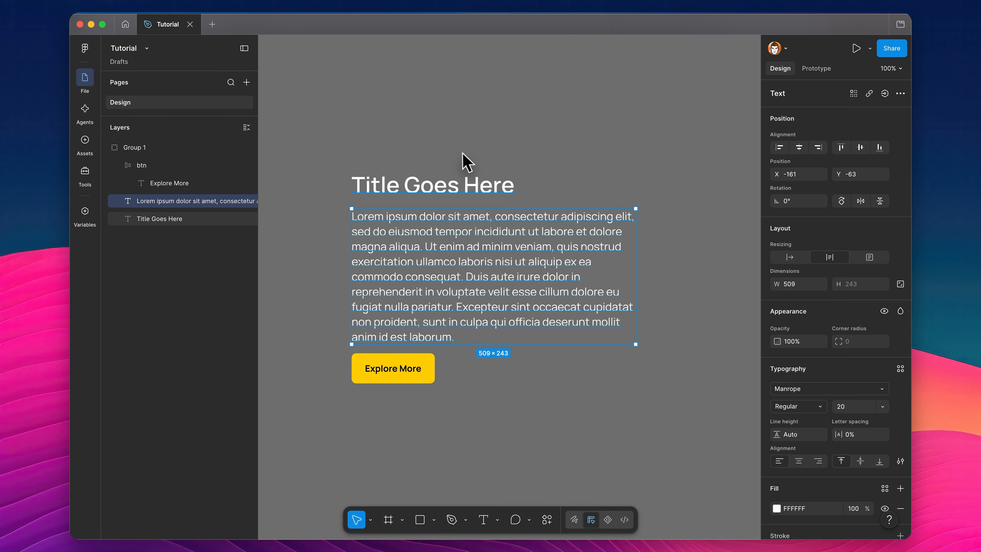
pyautogui.click(445, 151)
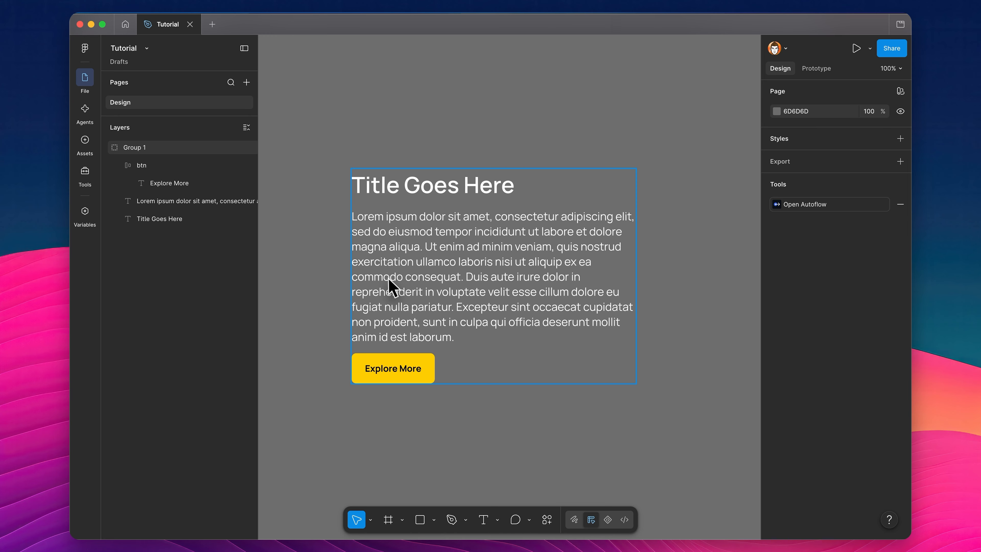
pyautogui.doubleClick(421, 271)
pyautogui.moveTo(428, 280); pyautogui.dragTo(427, 292)
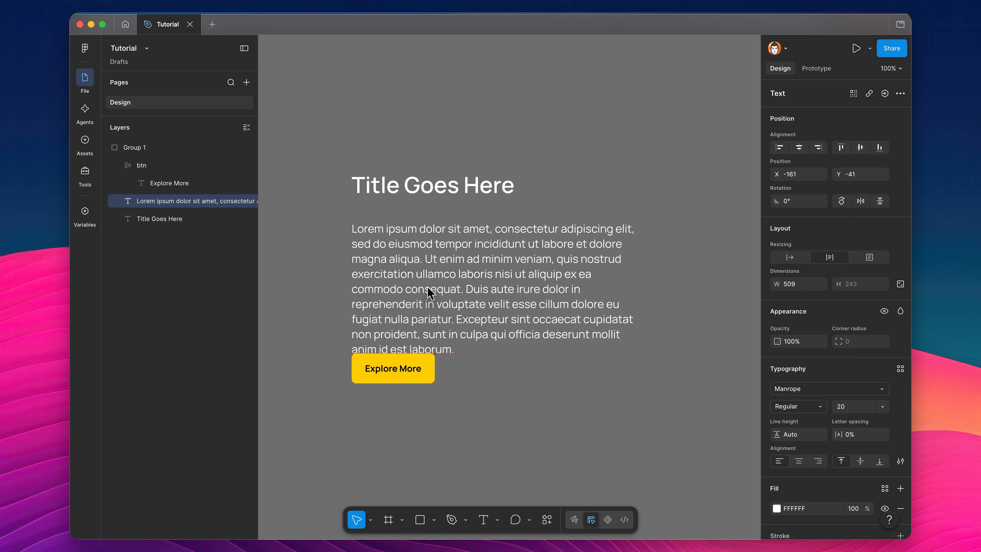
pyautogui.click(383, 377)
pyautogui.moveTo(383, 377); pyautogui.dragTo(367, 394)
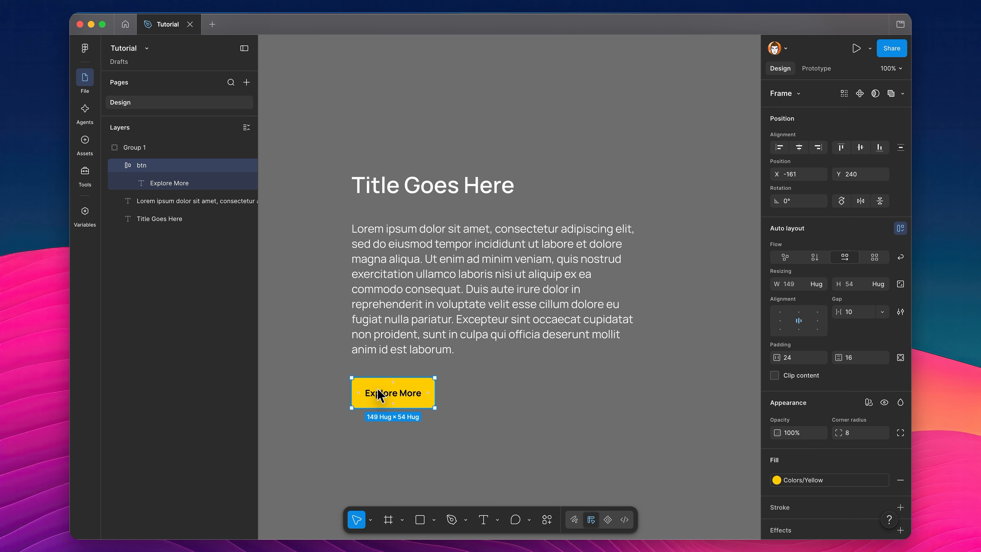
pyautogui.click(416, 157)
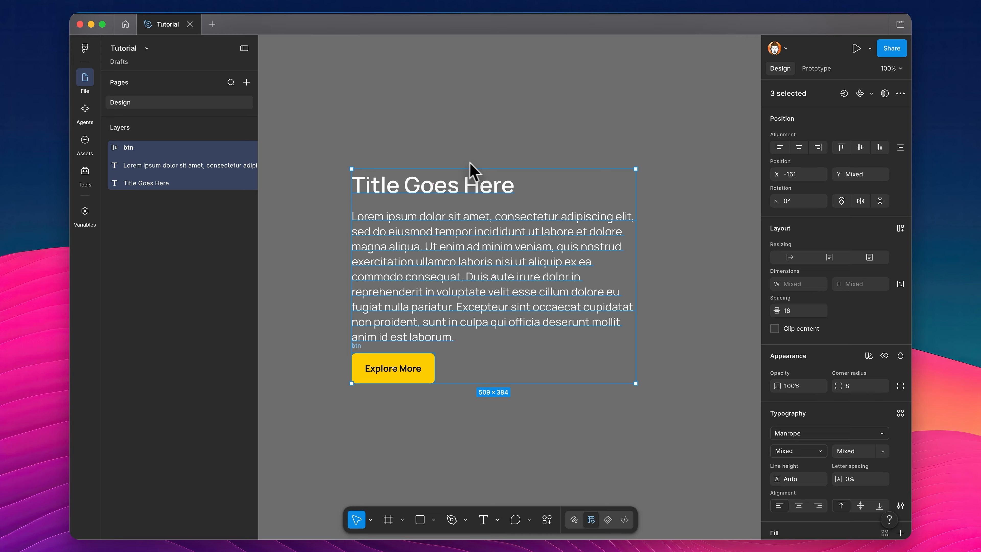
# Try a spacing of 20 between the title, paragraph and button, and undo it
pyautogui.click(794, 316)
pyautogui.write('20')
pyautogui.press('Return')
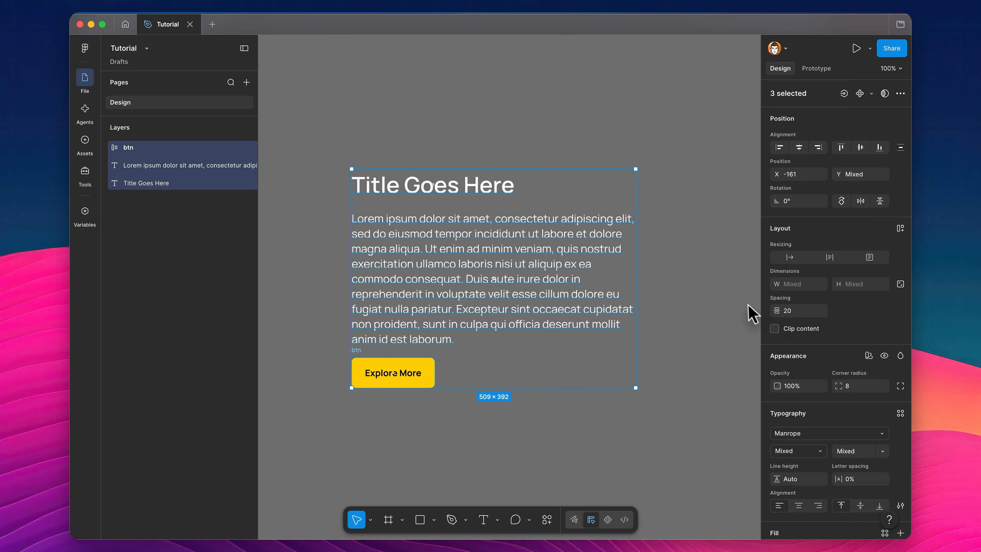
pyautogui.press('Return')
pyautogui.press('super+z')
pyautogui.press('super+z')
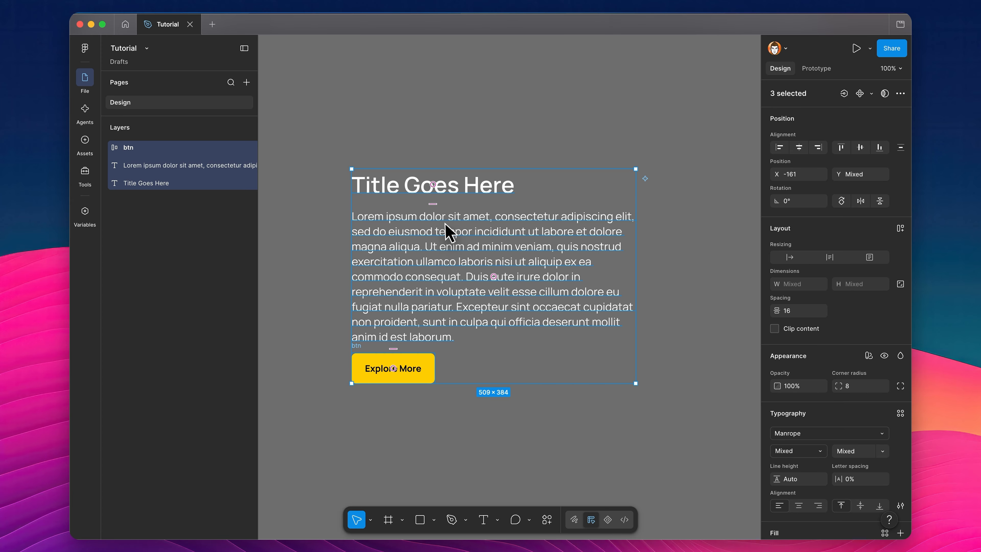
# Wrap the selected title, paragraph and button in an auto layout frame
pyautogui.hotkey('shift', 'a')
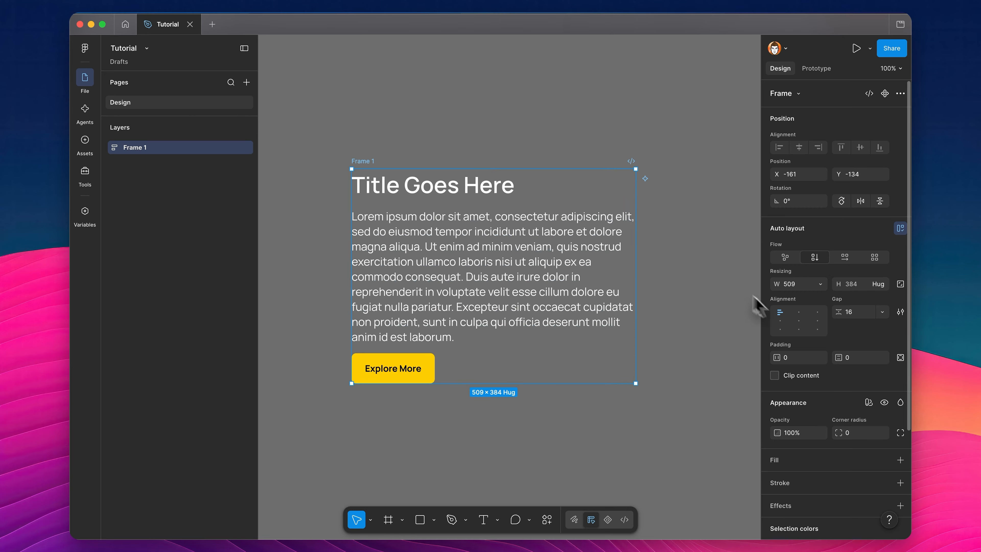
# Try the horizontal and freeform flows on the frame, and reapply auto layout
pyautogui.click(845, 258)
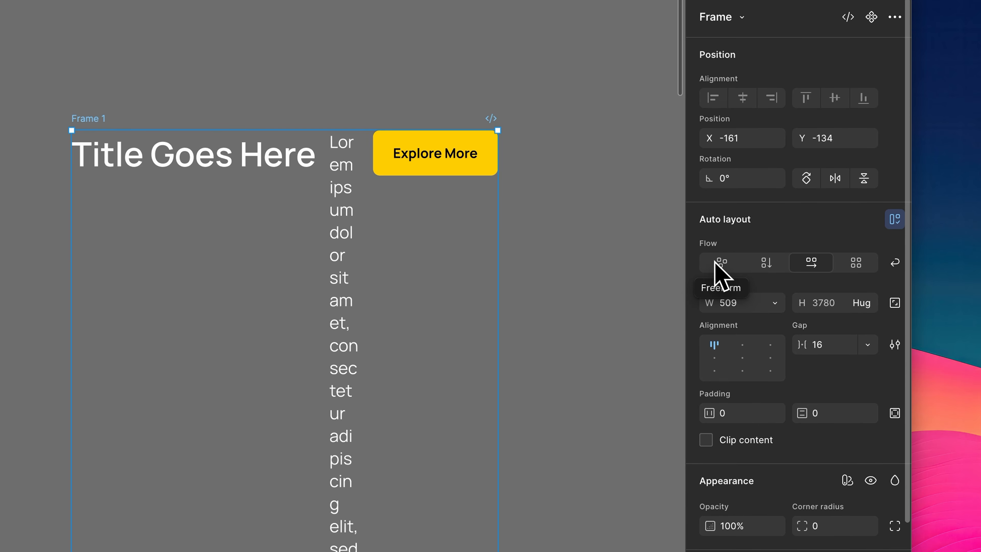
pyautogui.click(717, 263)
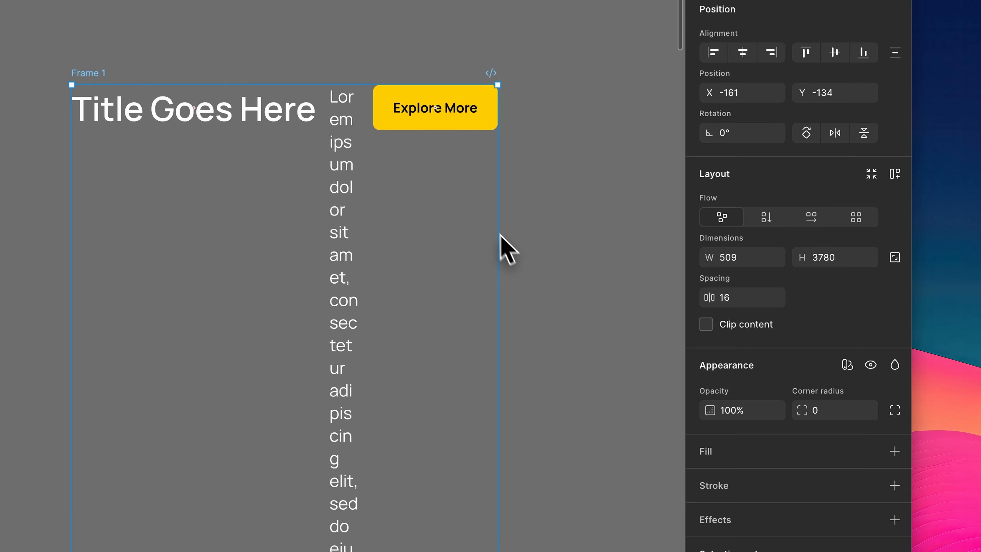
pyautogui.hotkey('shift', 'a')
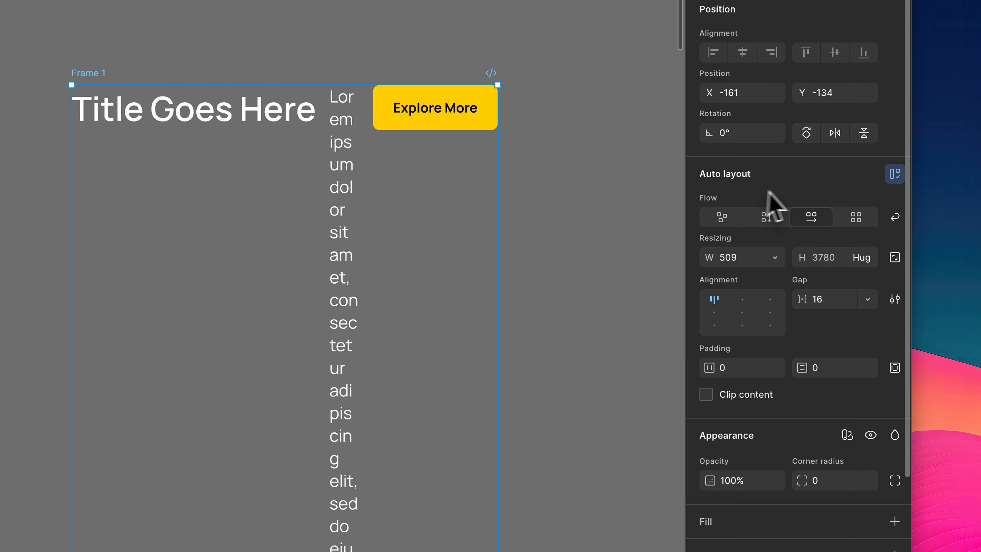
# Switch the frame's flow to a grid and set its horizontal gap to 40
pyautogui.click(856, 219)
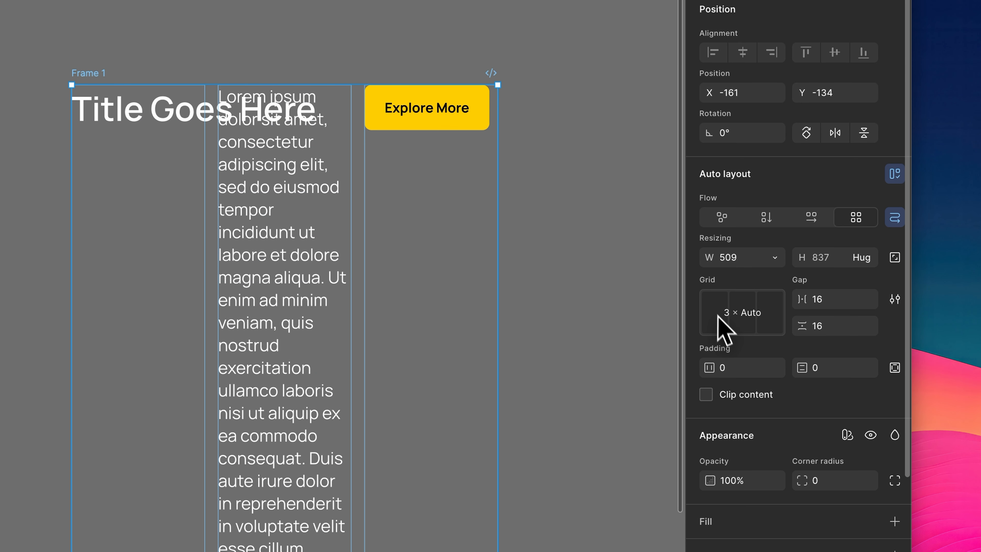
pyautogui.click(707, 328)
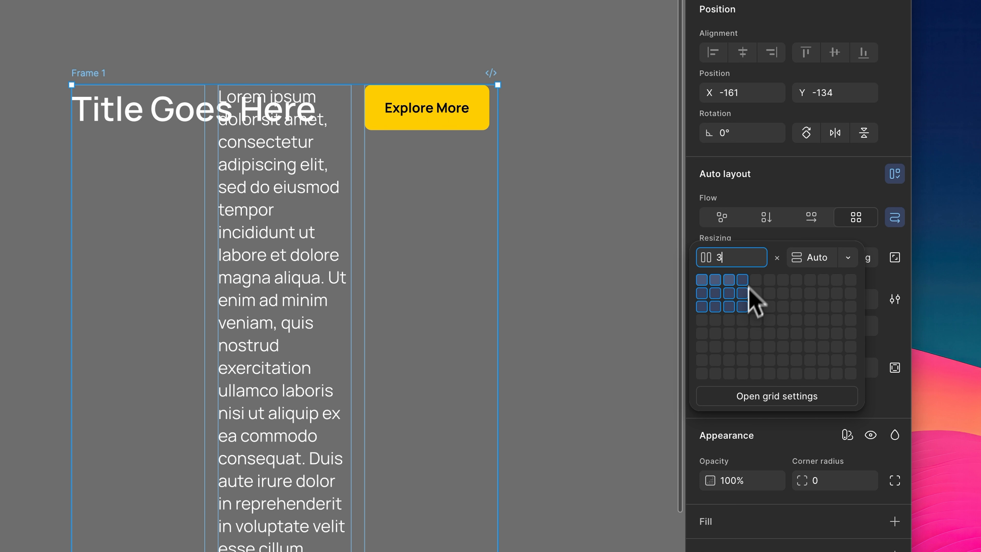
pyautogui.press('Return')
pyautogui.click(825, 305)
pyautogui.write('40')
pyautogui.press('Return')
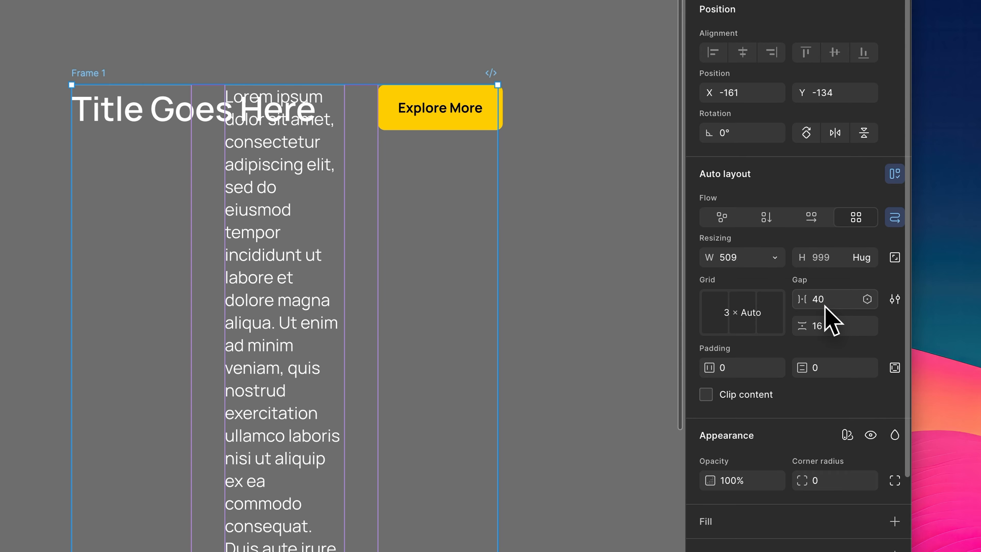
pyautogui.click(820, 368)
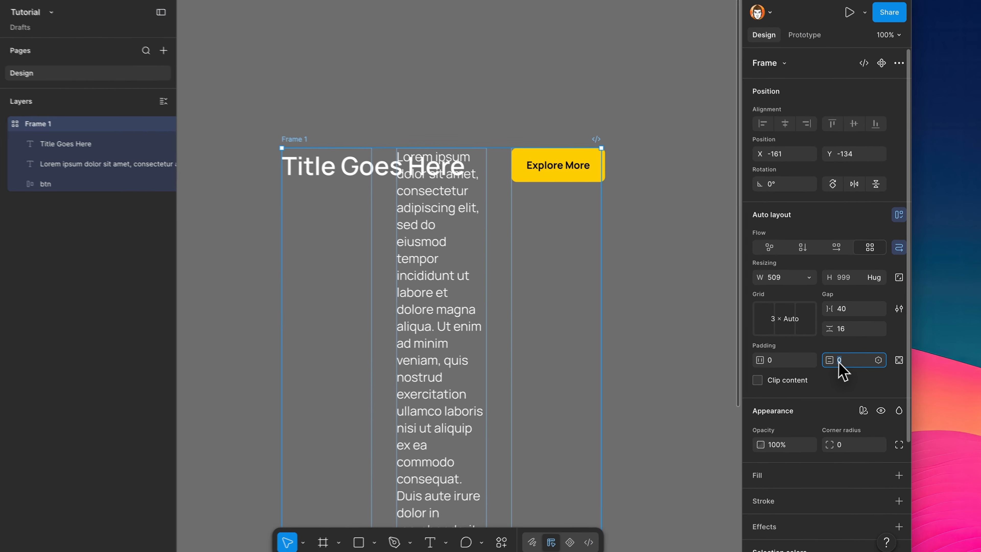
pyautogui.press('Return')
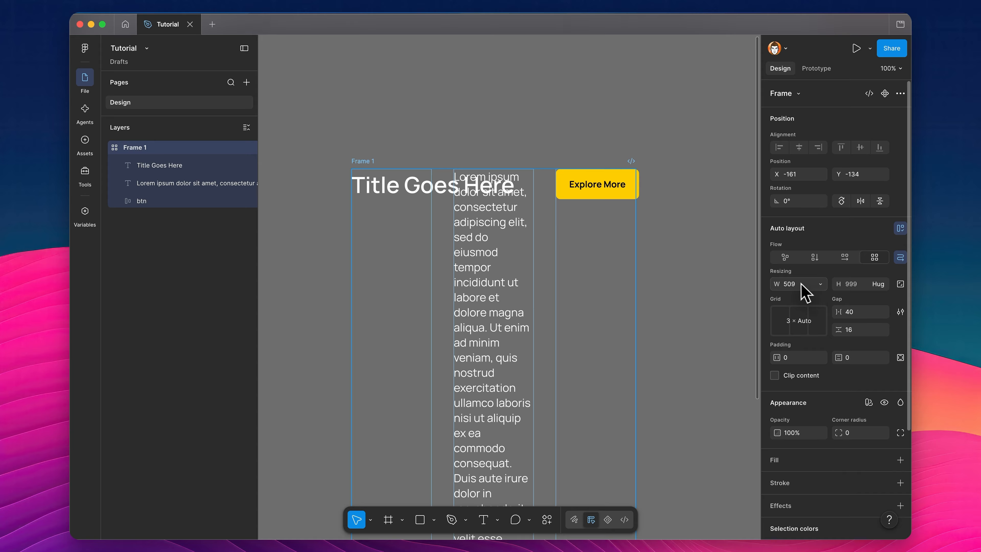
# Set the grid frame's width to hug contents
pyautogui.click(792, 285)
pyautogui.click(820, 285)
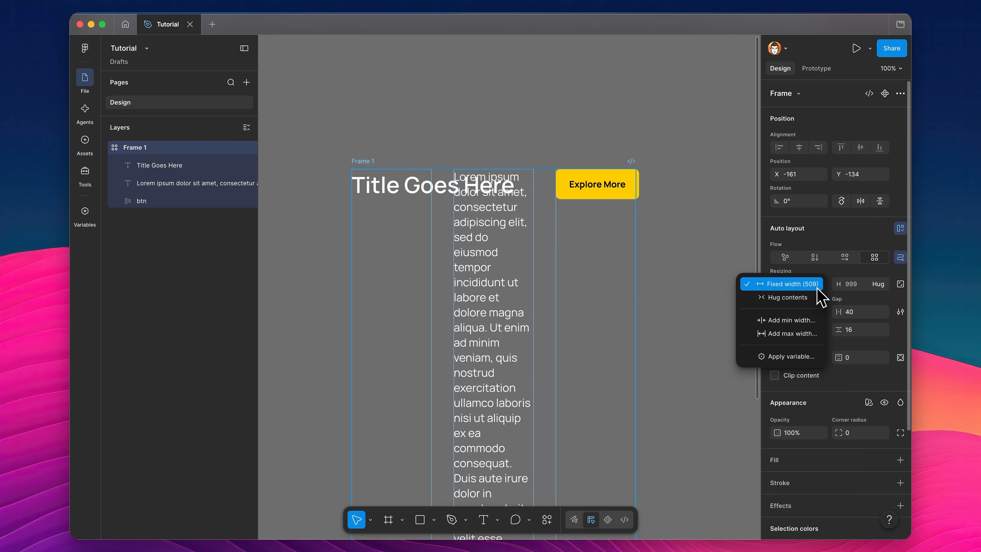
pyautogui.click(806, 297)
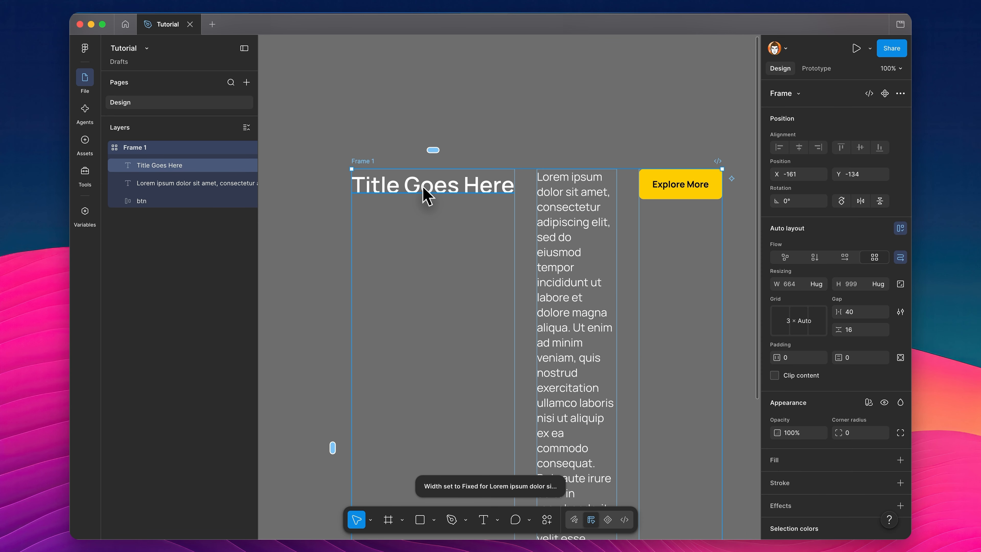
# Set the lorem ipsum paragraph's width to fill container
pyautogui.click(571, 236)
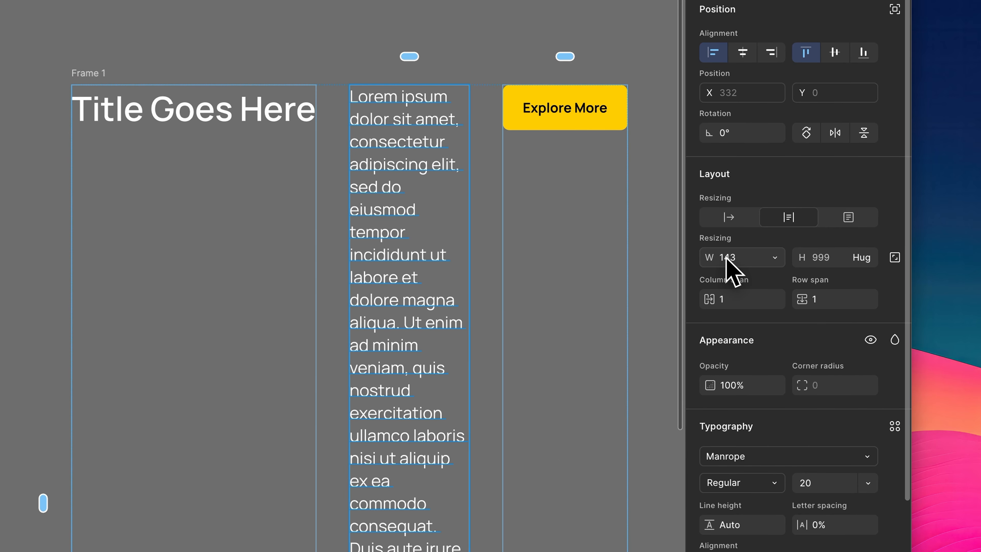
pyautogui.click(775, 257)
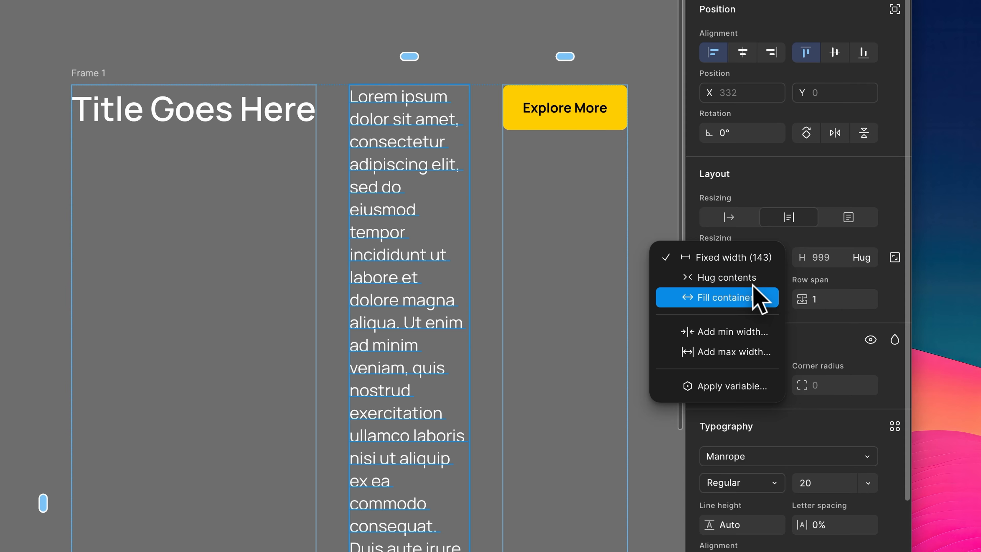
pyautogui.click(747, 309)
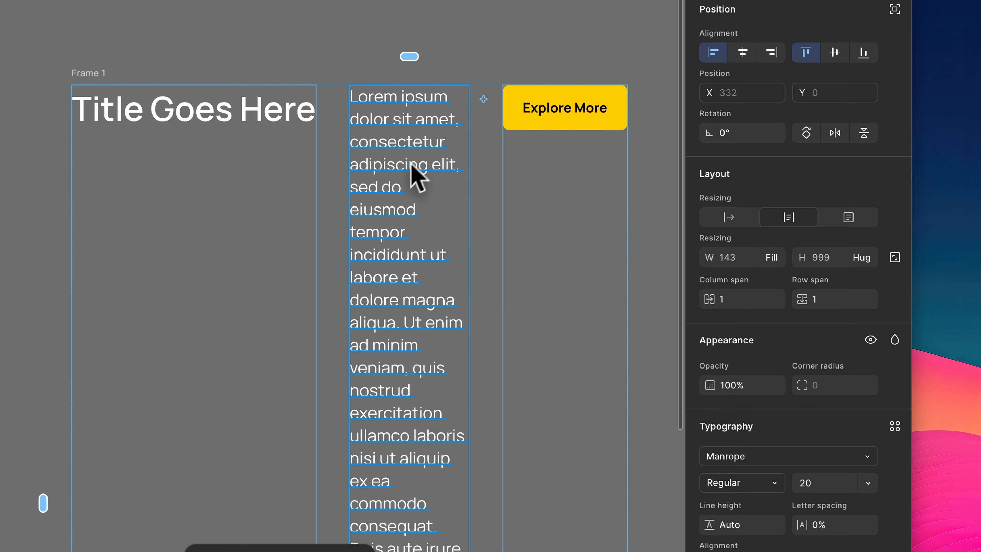
# Try hug contents for the paragraph's width, and undo it
pyautogui.click(751, 258)
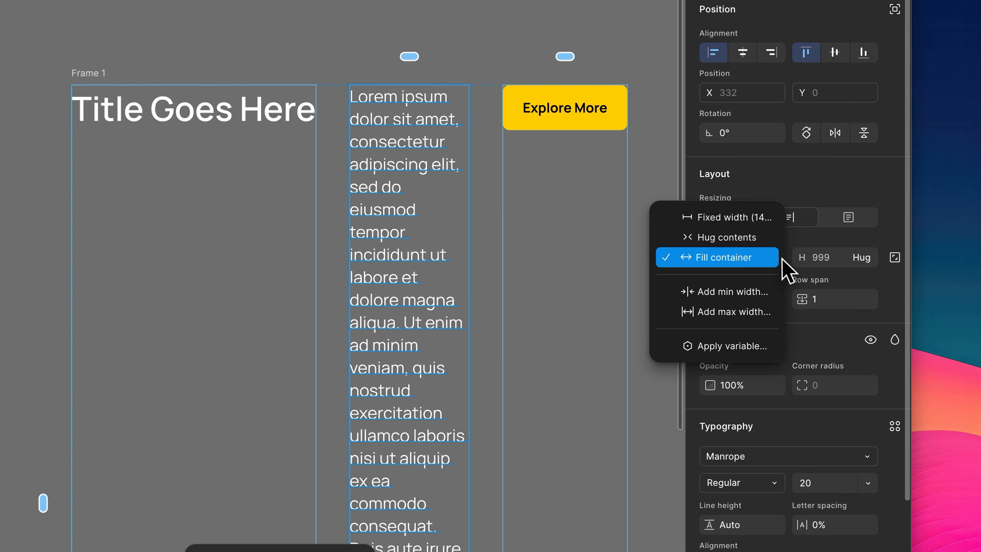
pyautogui.click(743, 242)
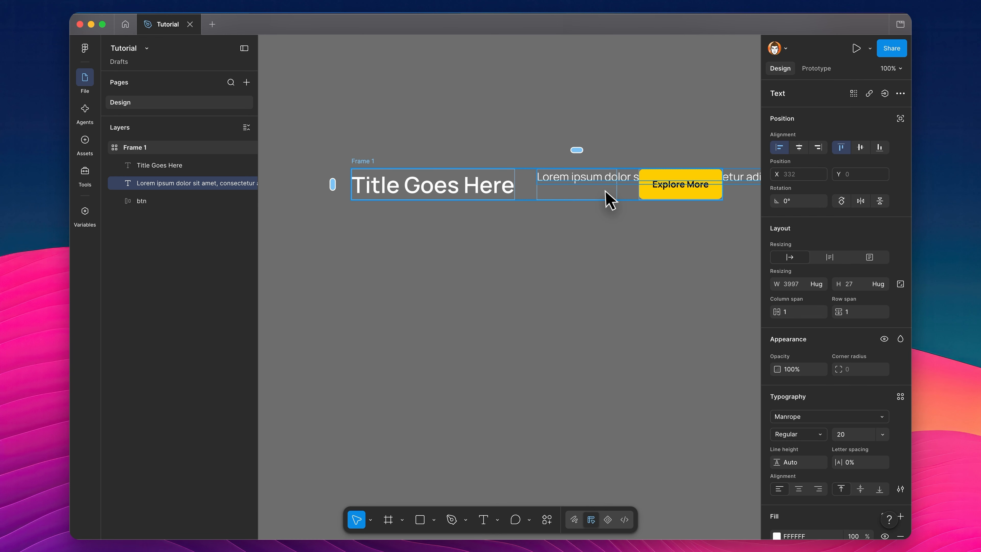
pyautogui.scroll(-5, 458, 220)
pyautogui.scroll(5, 460, 220)
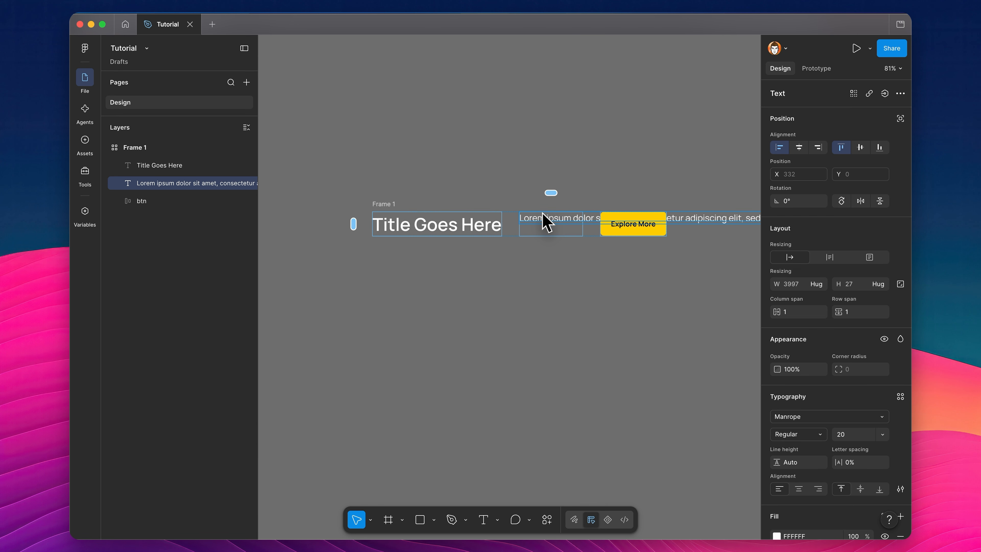
pyautogui.press('super+z')
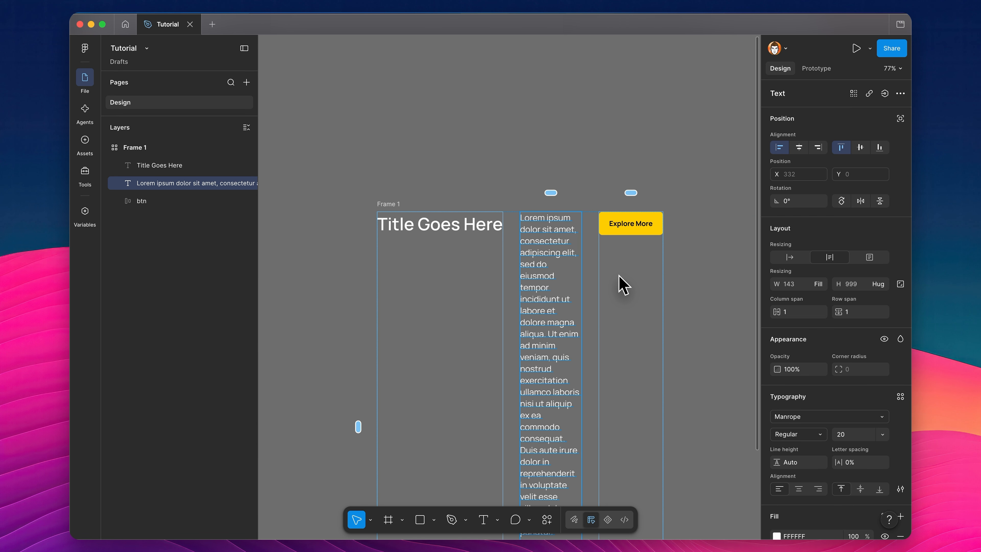
# Switch the whole frame to vertical flow and set its gap to 32
pyautogui.press('Escape')
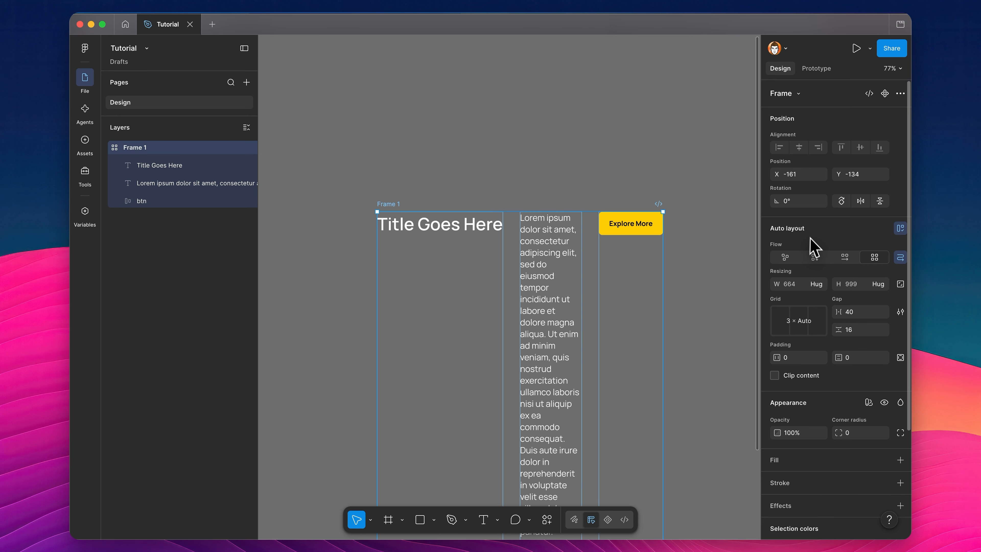
pyautogui.click(813, 258)
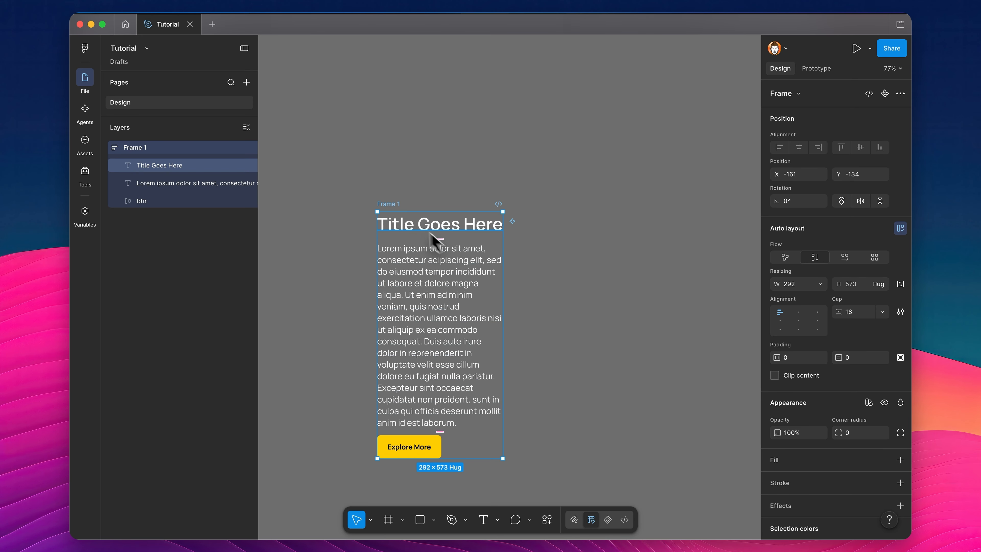
pyautogui.scroll(5, 495, 254)
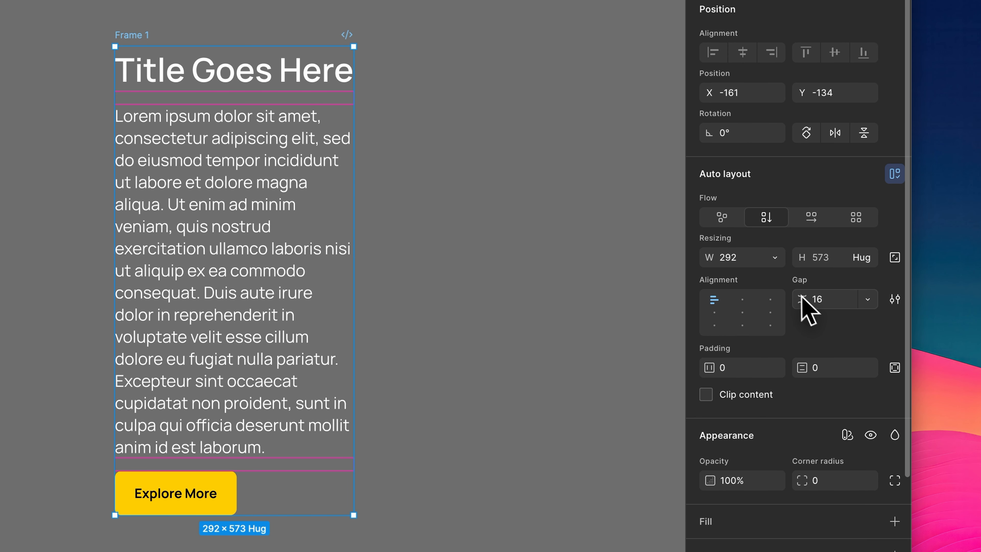
pyautogui.click(826, 304)
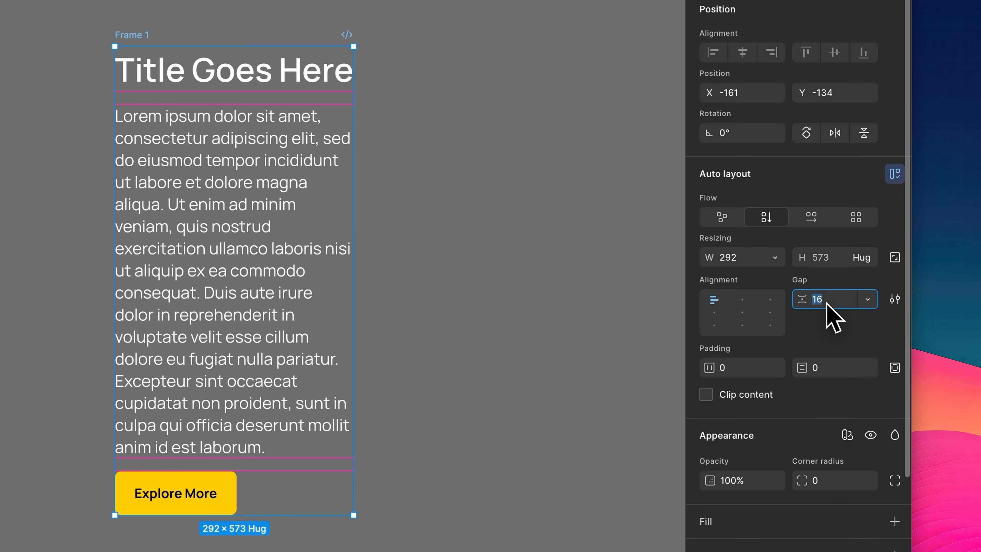
pyautogui.write('32')
pyautogui.press('Return')
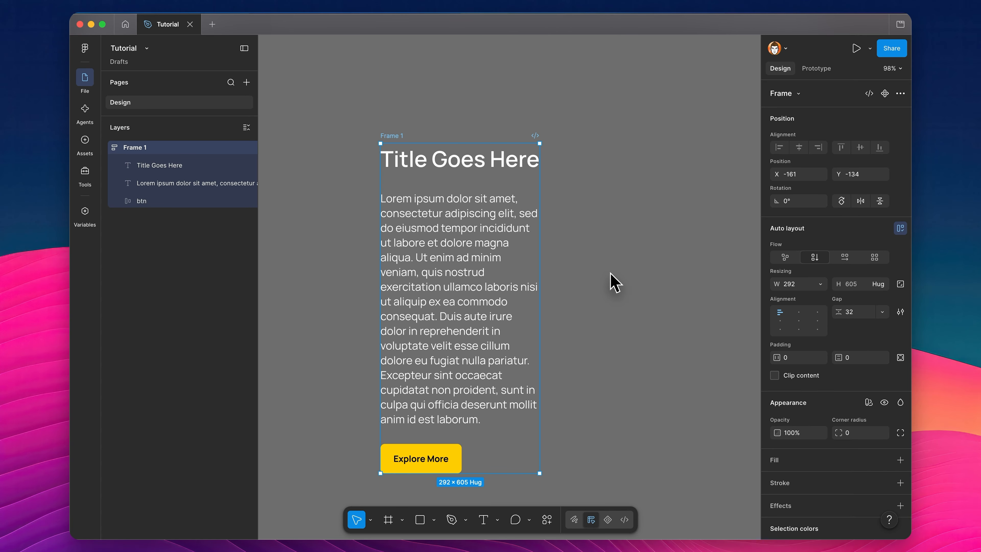
pyautogui.click(614, 282)
# Set the title text's width to fill container
pyautogui.click(469, 284)
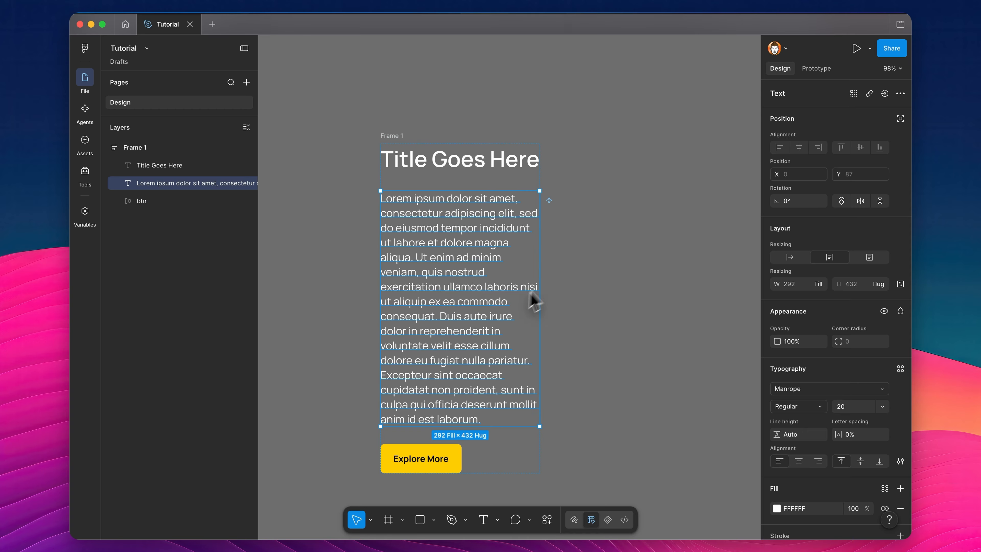
pyautogui.click(510, 163)
pyautogui.click(829, 287)
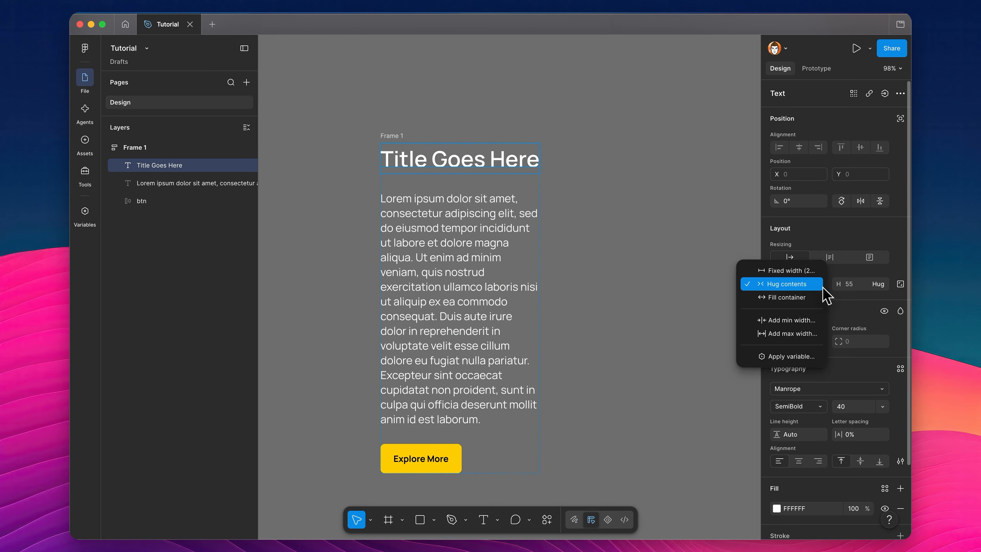
pyautogui.click(803, 307)
pyautogui.press('Escape')
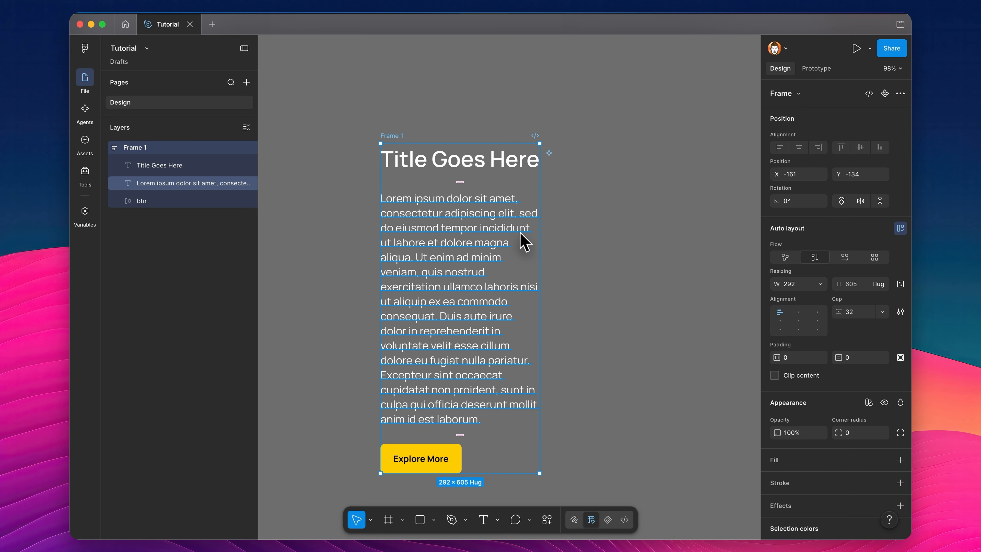
# Widen the auto layout frame to about 577 by moving its right edge
pyautogui.moveTo(540, 247); pyautogui.dragTo(715, 254)
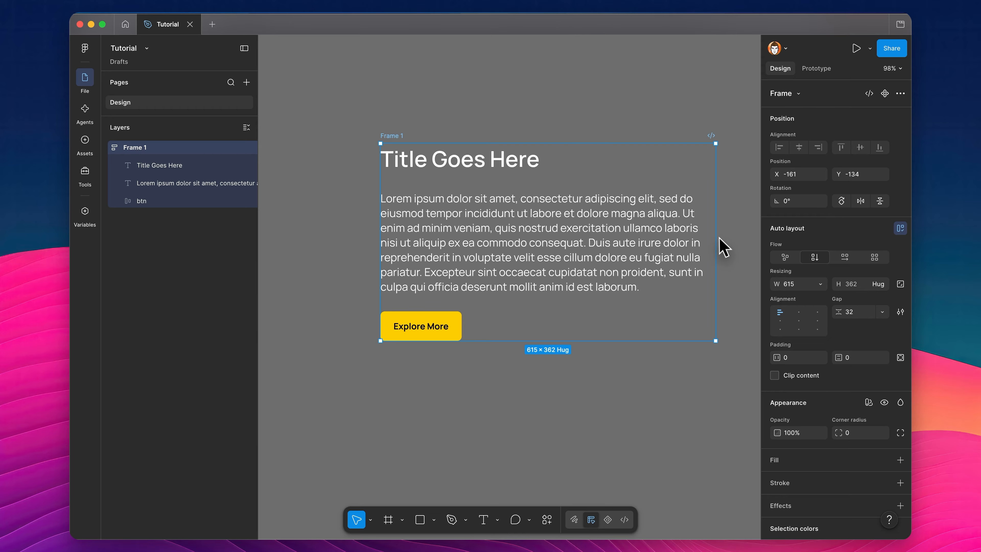
pyautogui.moveTo(718, 237); pyautogui.dragTo(694, 314)
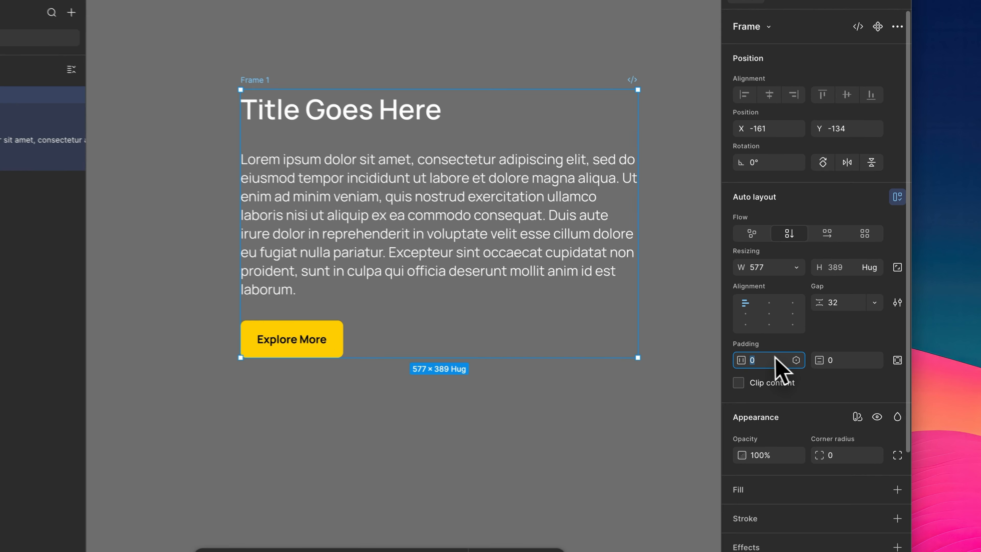
# Set the auto layout frame's horizontal padding to 40
pyautogui.click(803, 356)
pyautogui.write('4')
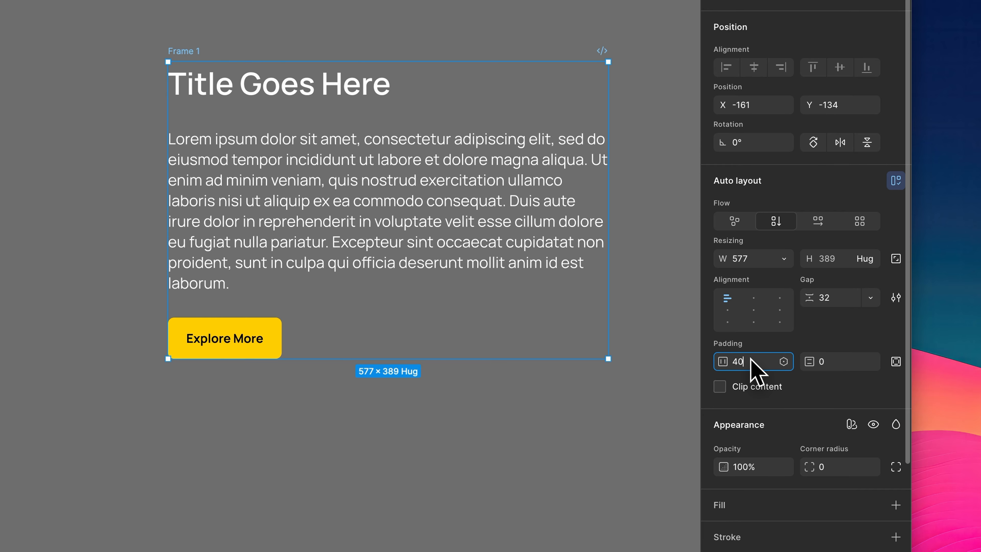
pyautogui.write('0')
pyautogui.press('Return')
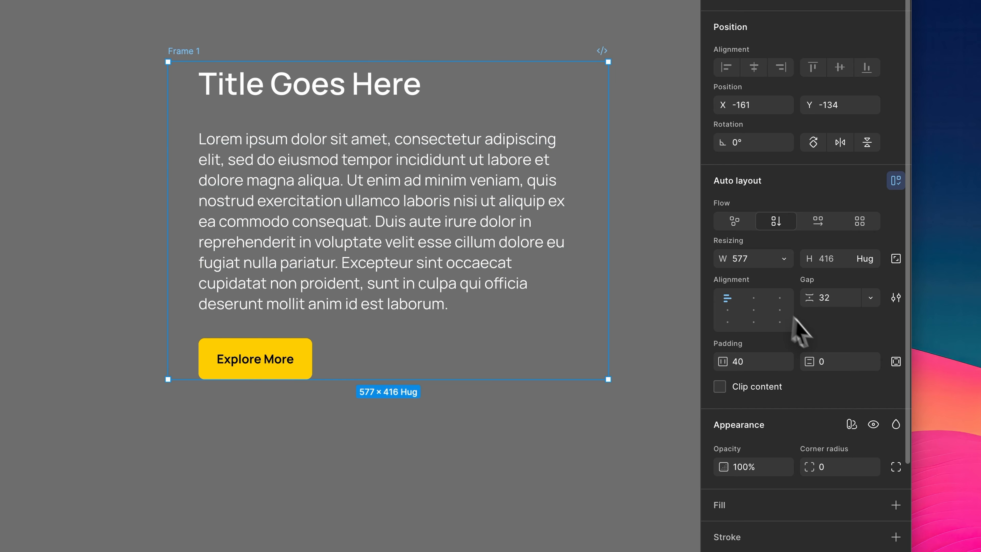
# Switch the frame to individual padding and set left to 20, top to 20 and bottom to 40
pyautogui.click(896, 362)
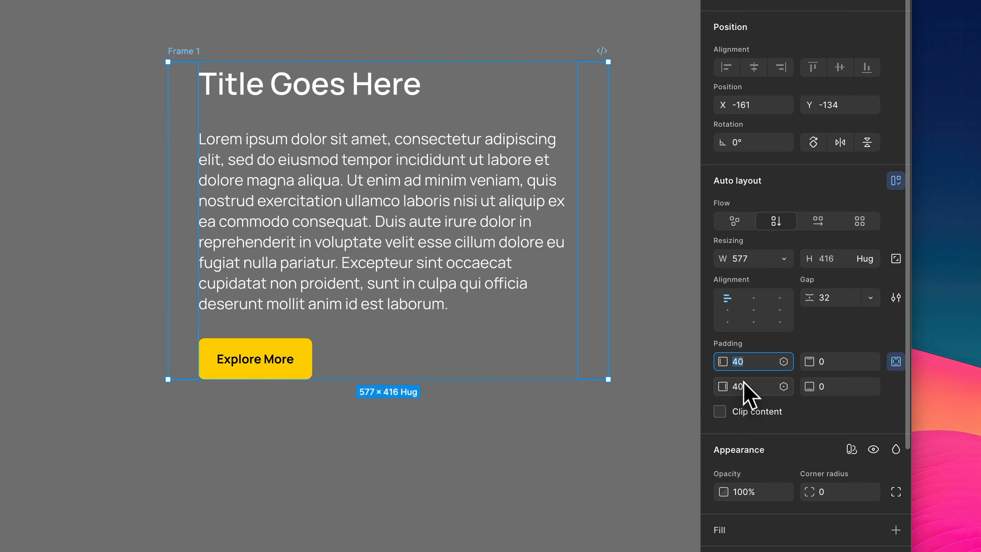
pyautogui.write('20')
pyautogui.press('Return')
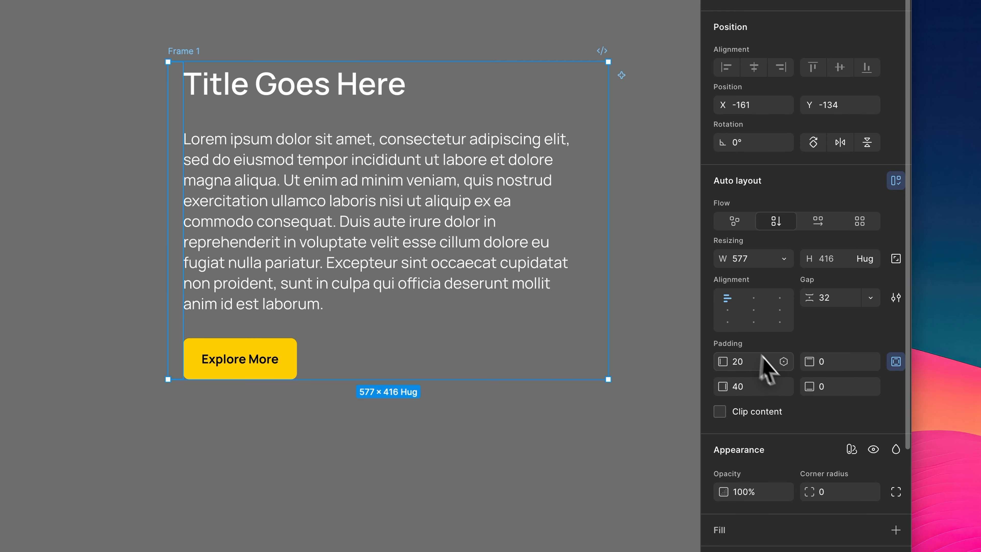
pyautogui.click(821, 363)
pyautogui.write('20')
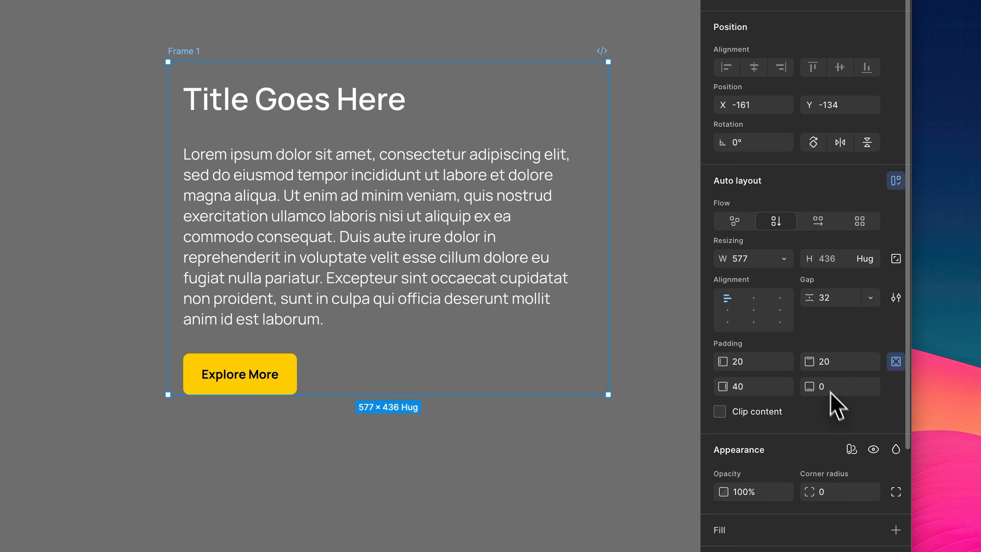
pyautogui.click(833, 387)
pyautogui.write('40')
pyautogui.press('Return')
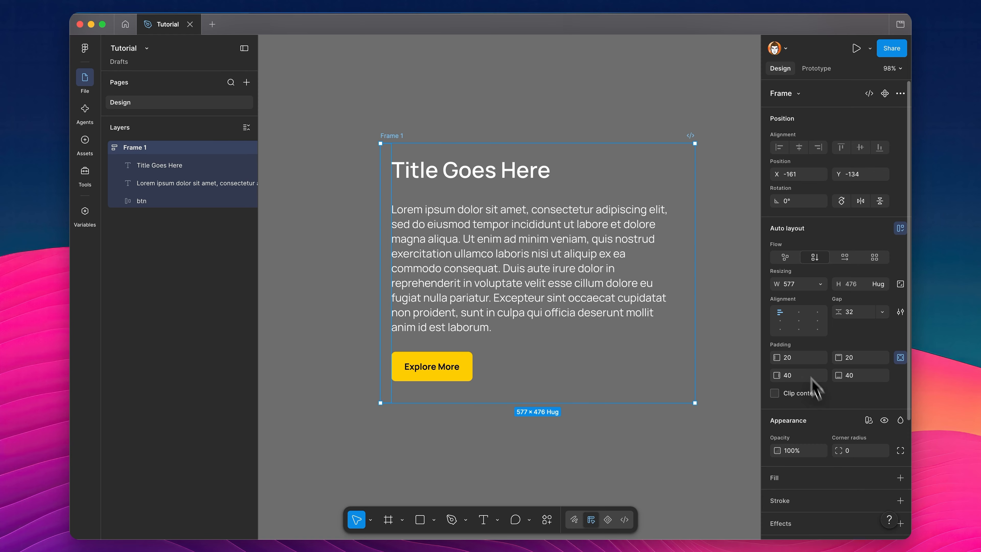
# Fill the frame with the blue Sidebar Text - Selected style from the libraries
pyautogui.click(883, 479)
pyautogui.scroll(-10, 702, 472)
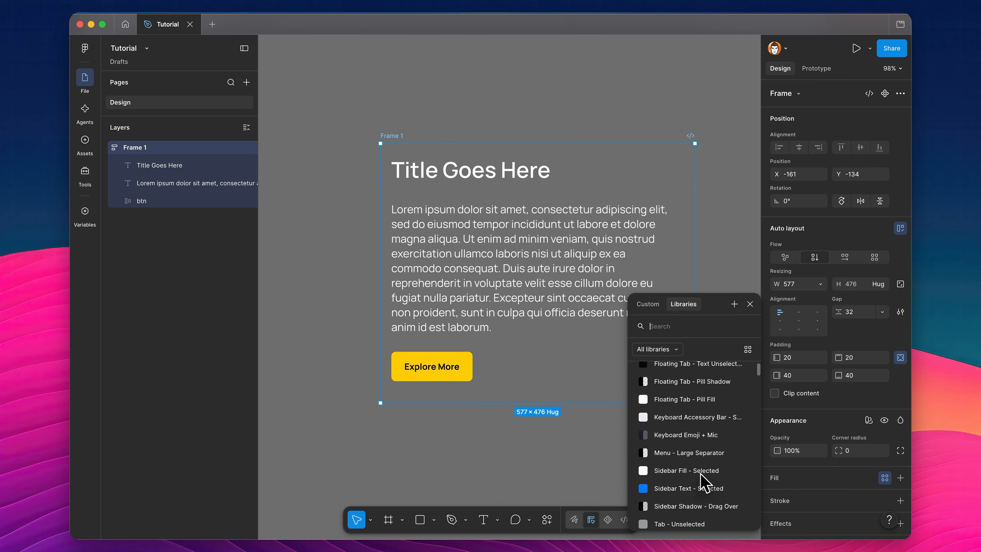
pyautogui.click(691, 368)
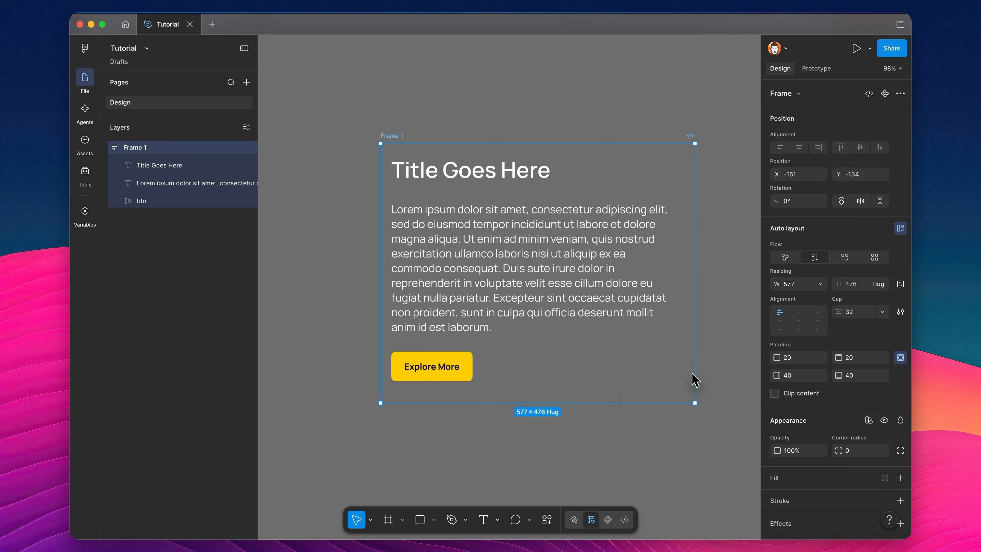
pyautogui.click(525, 125)
pyautogui.click(515, 154)
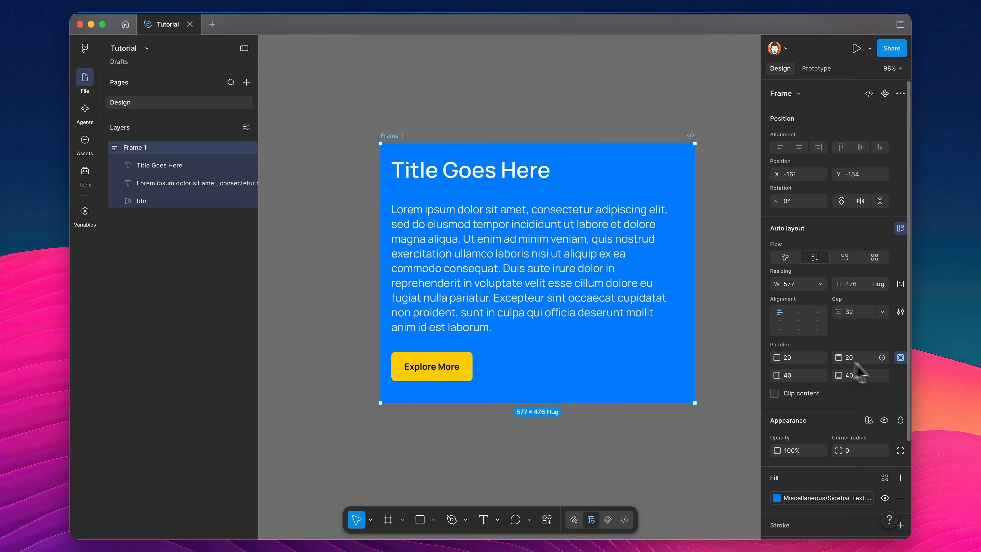
# Return the frame to combined padding and set both horizontal and vertical padding to 0
pyautogui.click(899, 358)
pyautogui.click(805, 353)
pyautogui.write('0')
pyautogui.click(858, 358)
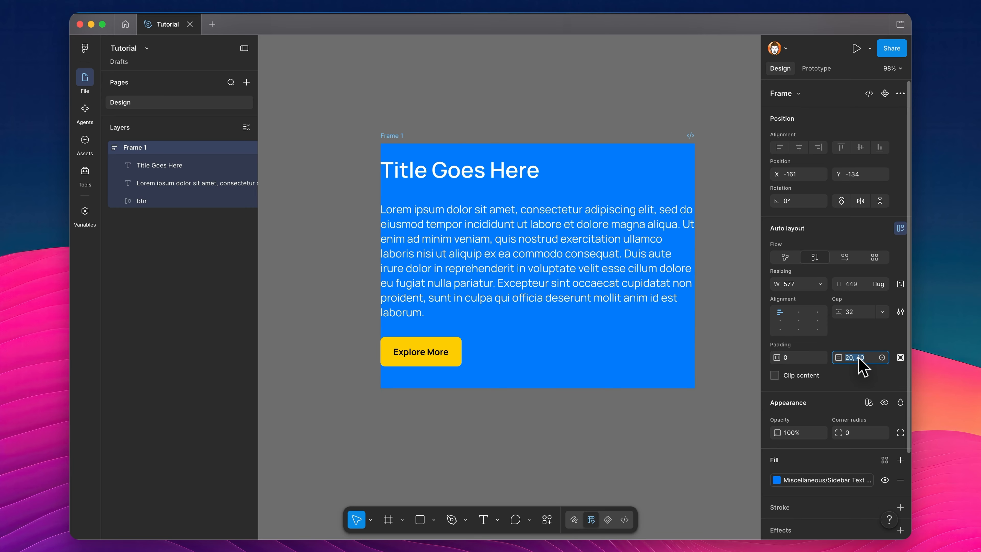
pyautogui.write('0')
pyautogui.press('Return')
# Set the frame's horizontal and vertical padding to 40 and its gap to 24
pyautogui.click(791, 356)
pyautogui.write('40')
pyautogui.press('Return')
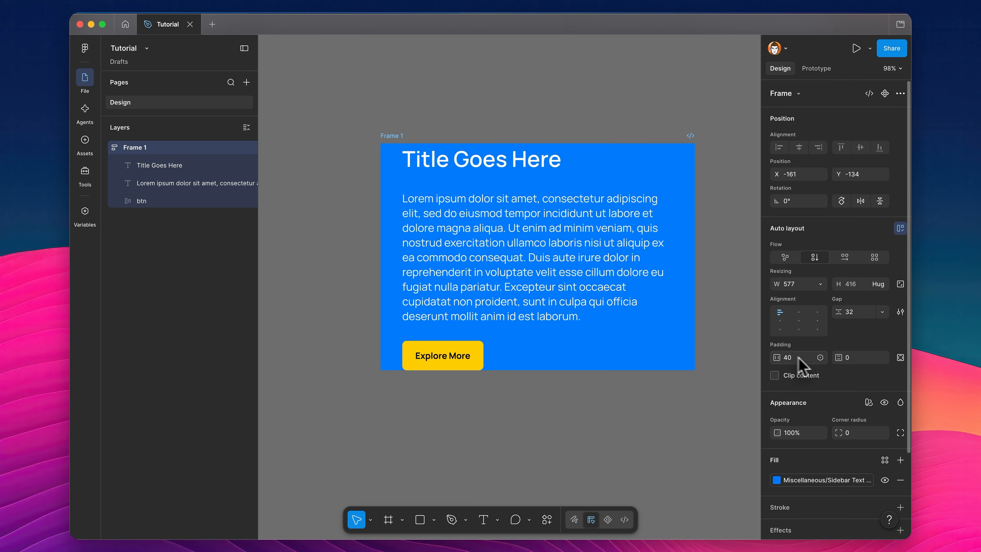
pyautogui.click(854, 358)
pyautogui.write('40')
pyautogui.press('Return')
pyautogui.click(855, 312)
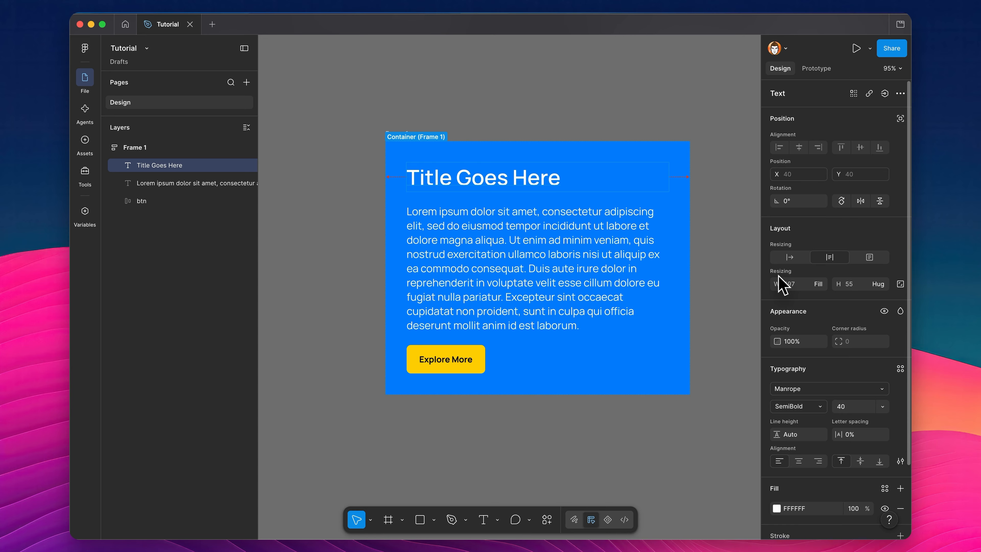
# Set the title text's width to hug contents
pyautogui.click(818, 284)
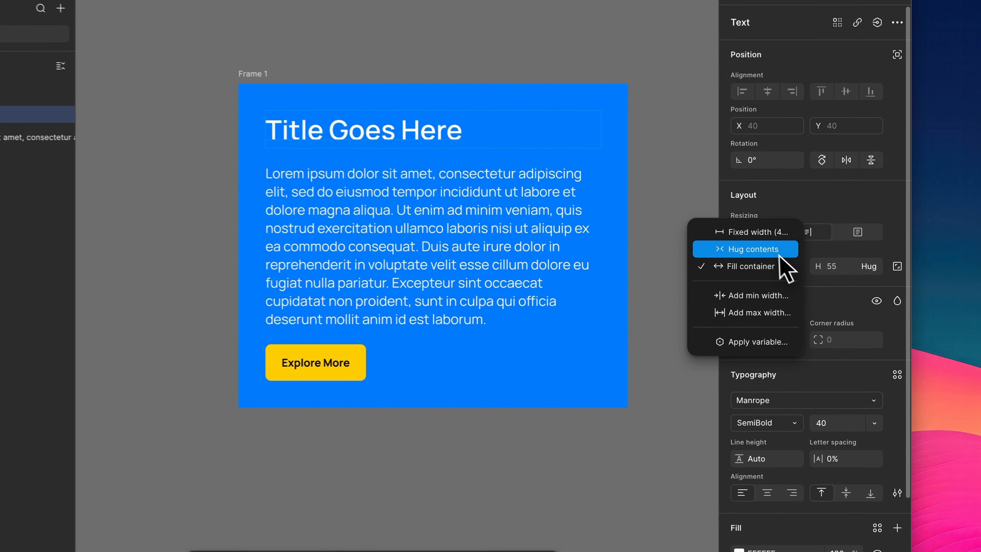
pyautogui.click(760, 242)
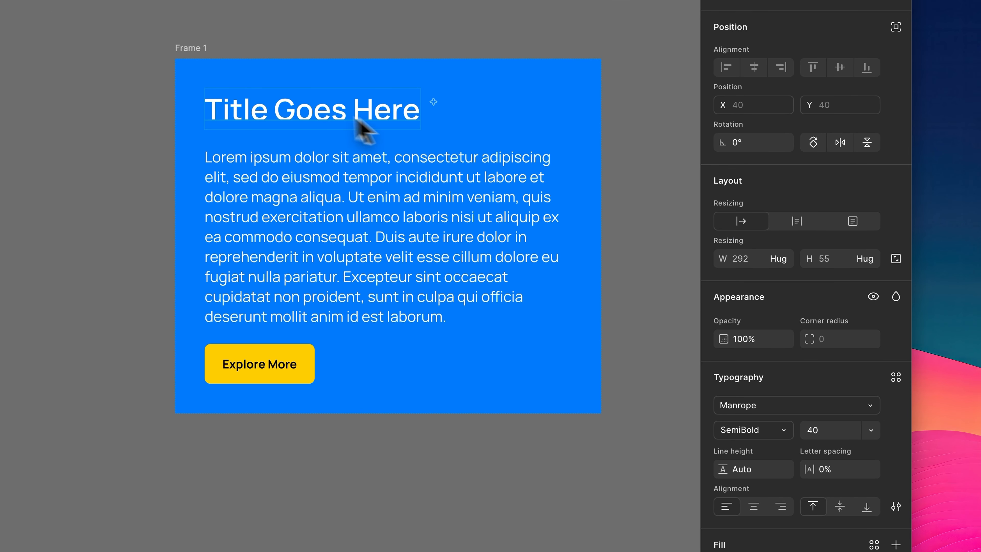
# Try top center and top right alignment for the whole frame's contents, and return to top left
pyautogui.click(202, 48)
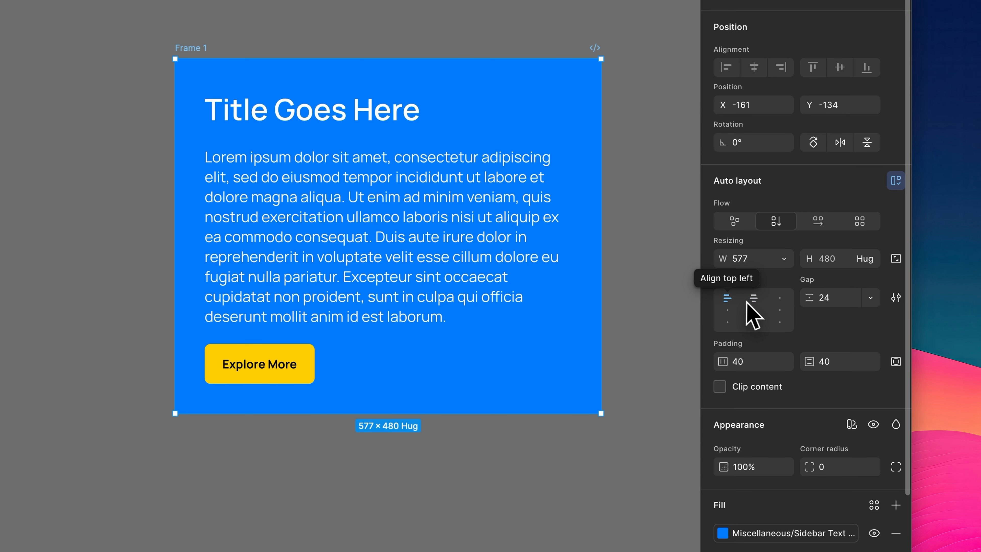
pyautogui.click(753, 298)
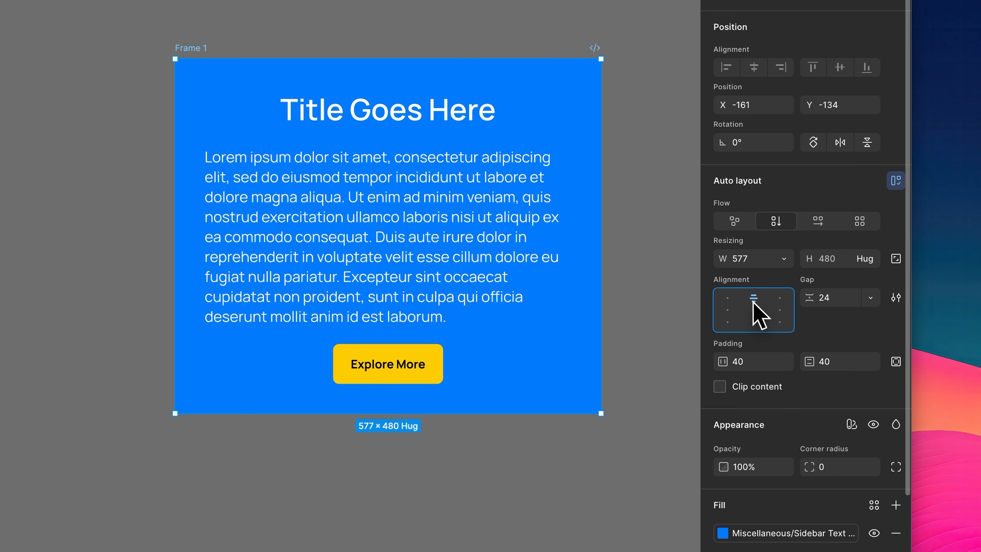
pyautogui.click(779, 298)
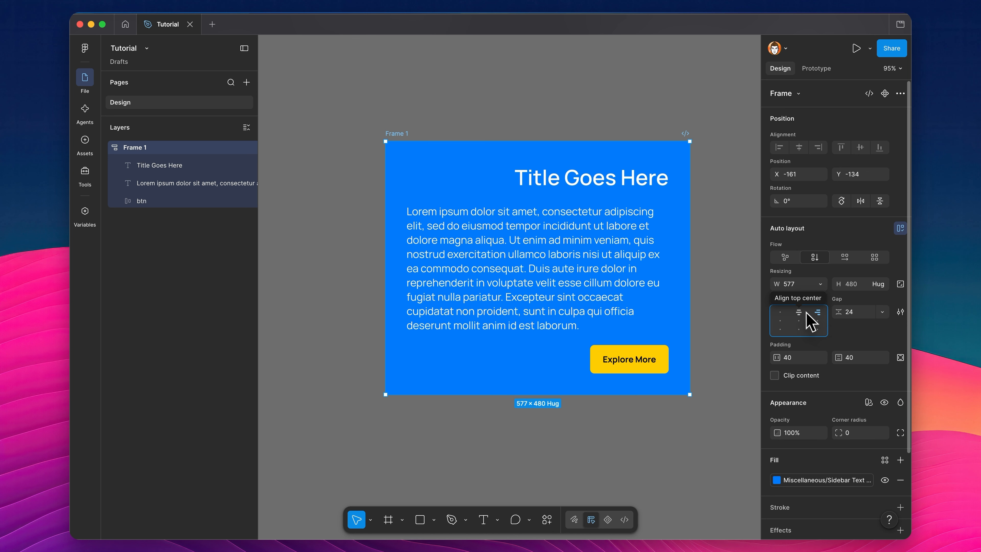
pyautogui.click(779, 312)
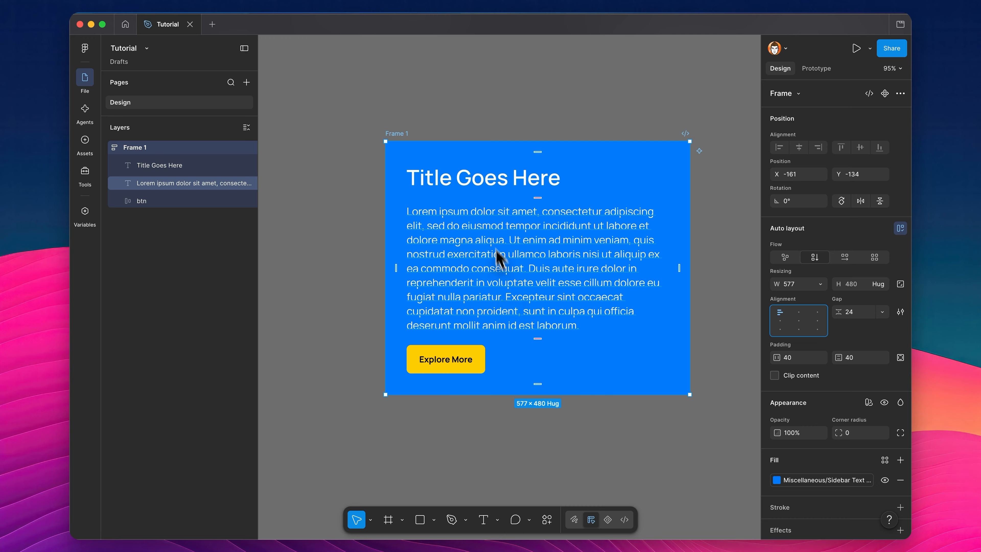
# Duplicate the title text and move the copy below the Explore More button inside the frame
pyautogui.click(488, 188)
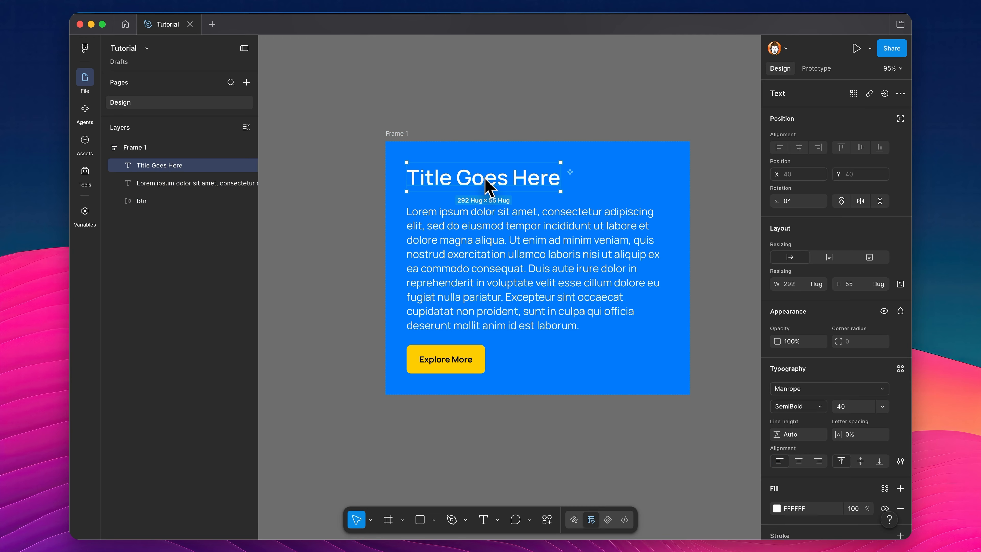
pyautogui.press('super+d')
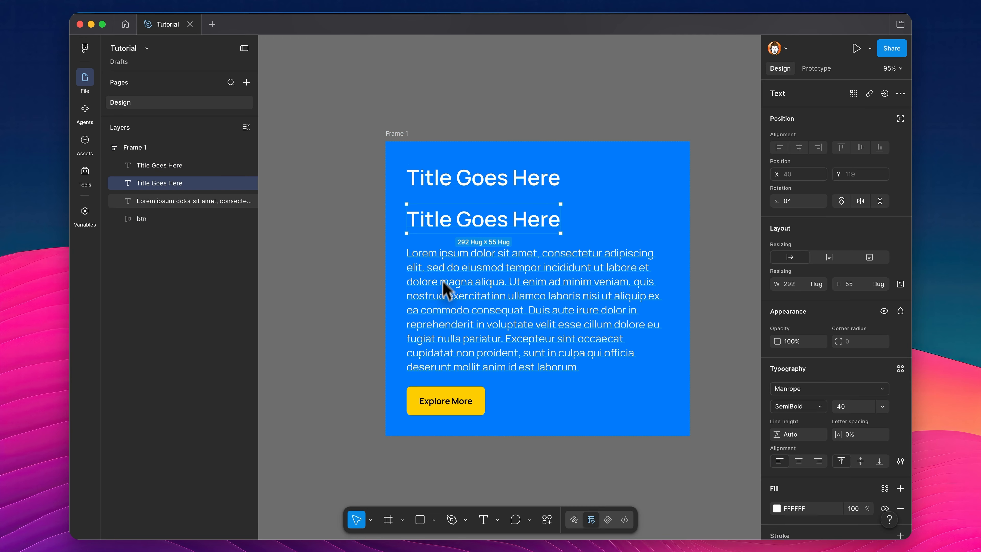
pyautogui.moveTo(452, 223); pyautogui.dragTo(446, 415)
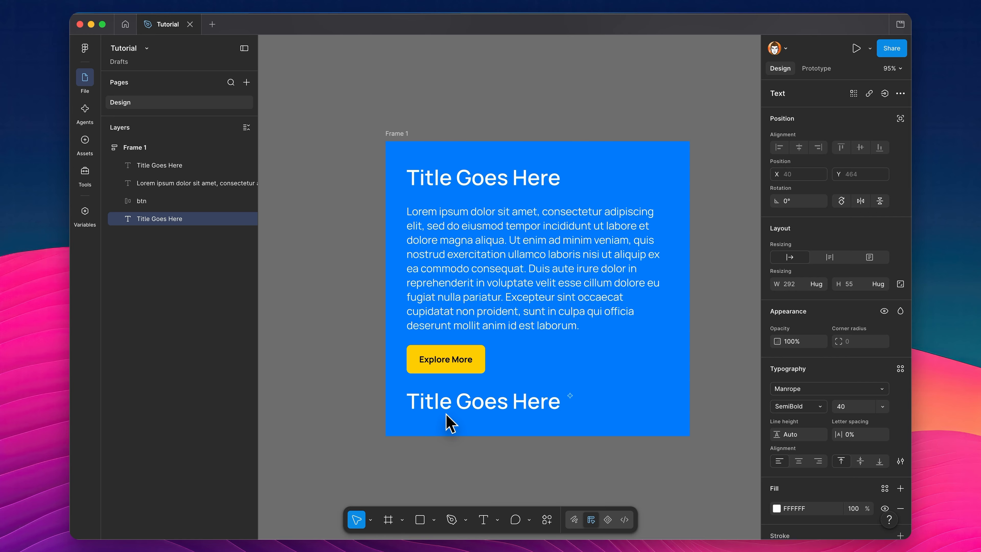
# Change the copied title's text to "Another Action" at font size 20
pyautogui.doubleClick(452, 403)
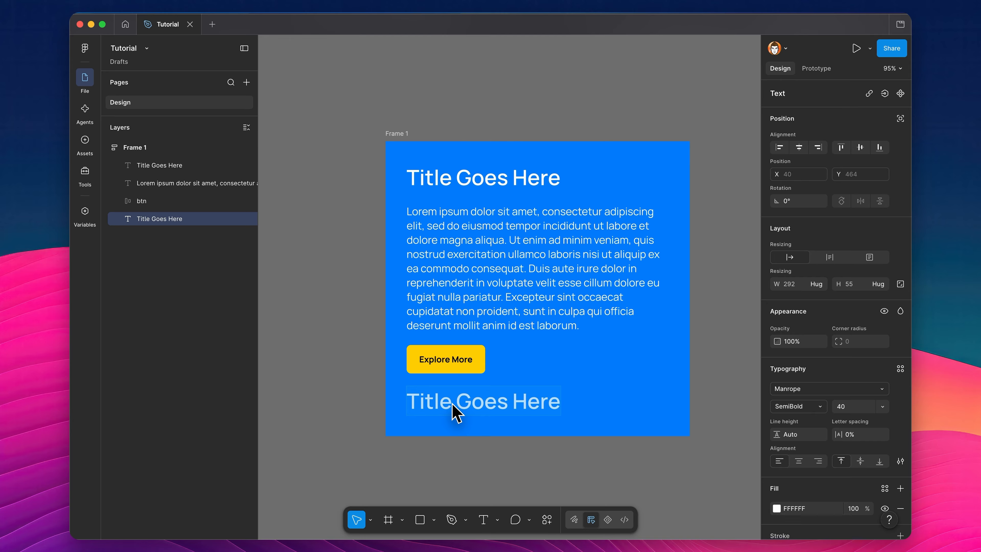
pyautogui.write('Another Action')
pyautogui.press('Escape')
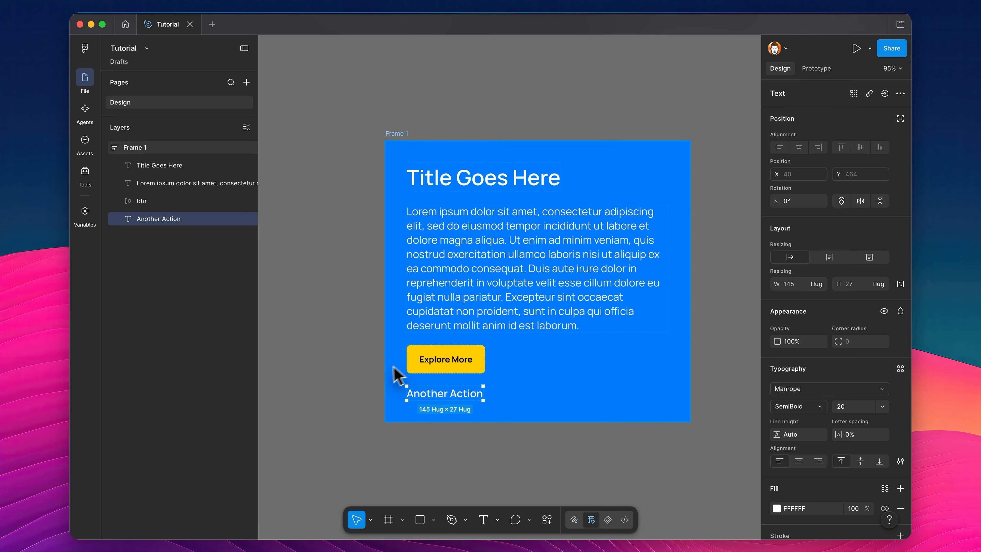
# Wrap the button and the Another Action text in a nested auto layout frame with horizontal flow and left center alignment
pyautogui.click(448, 365)
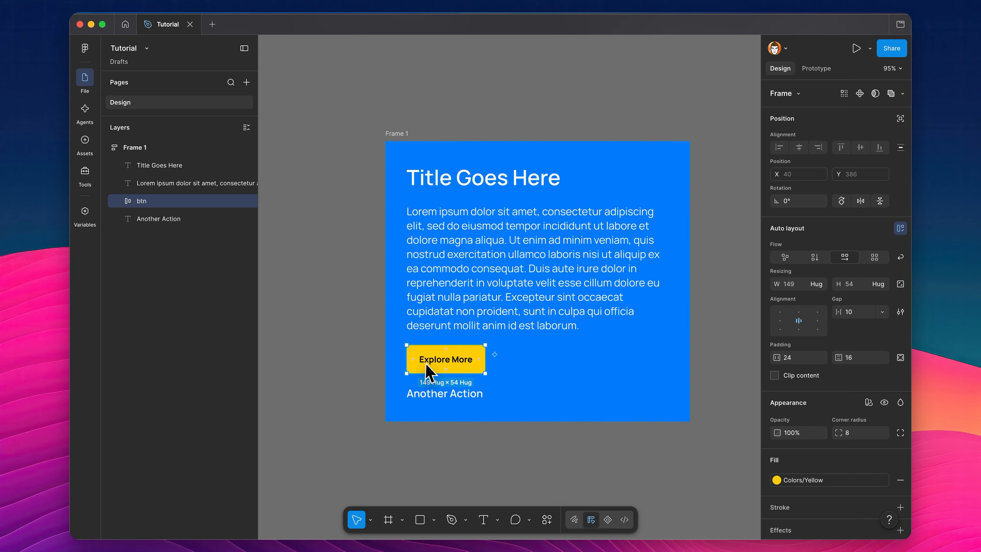
pyautogui.keyDown('shift'); pyautogui.click(189, 220); pyautogui.keyUp('shift')
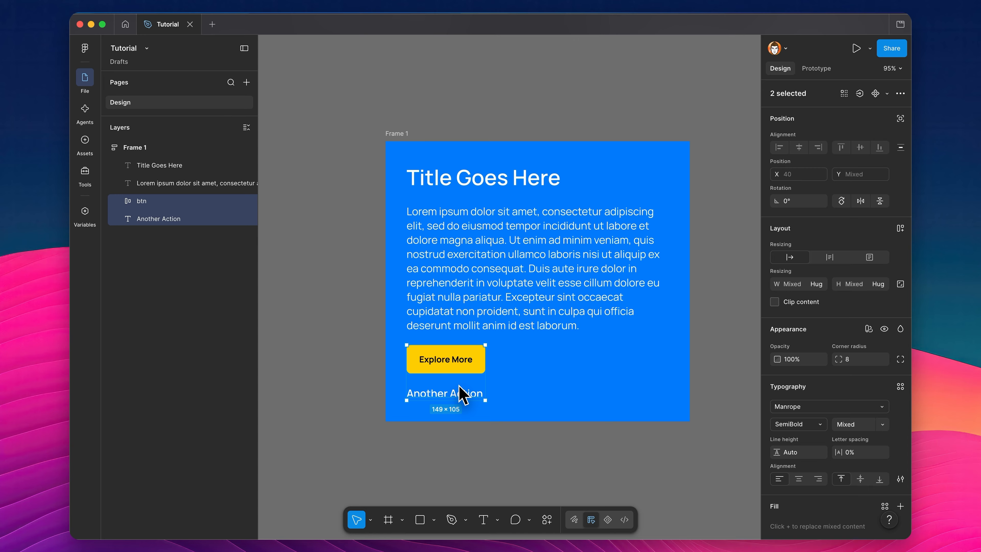
pyautogui.hotkey('shift', 'a')
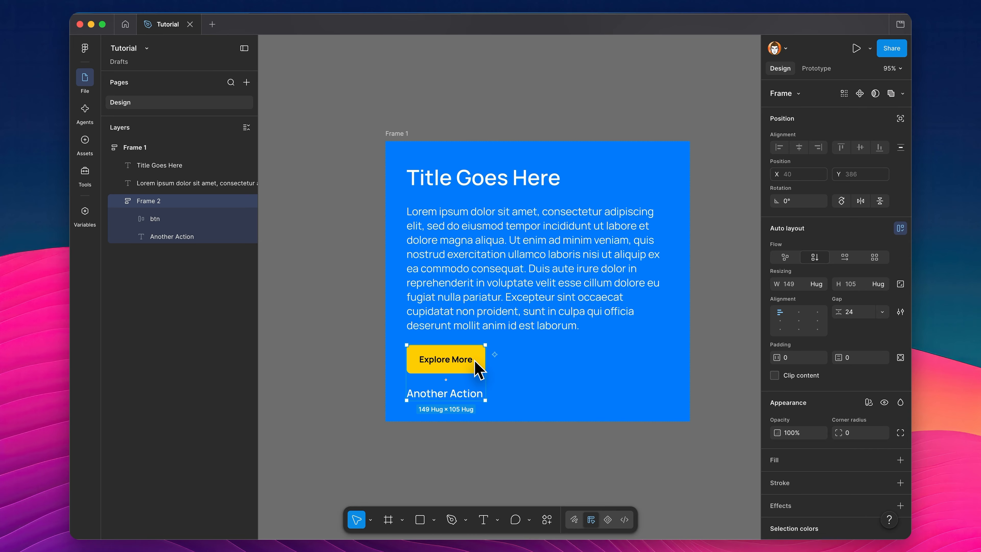
pyautogui.click(844, 256)
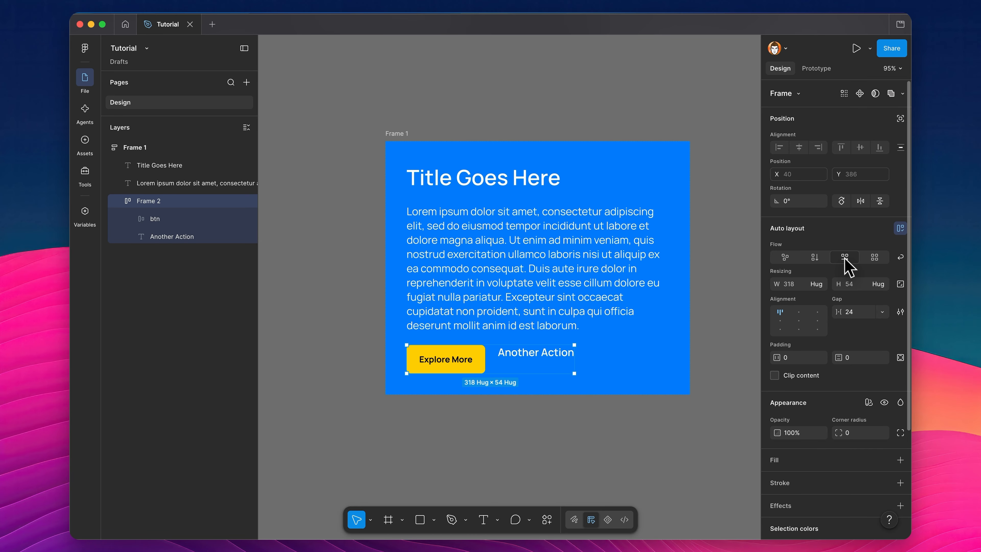
pyautogui.click(779, 320)
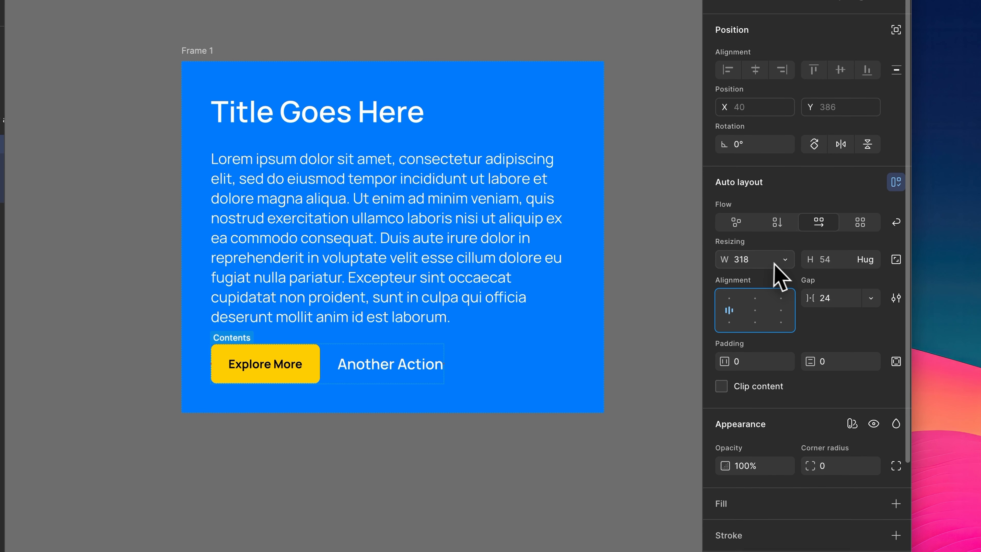
# Set the nested button row's width to fill container and its gap to Auto
pyautogui.click(784, 260)
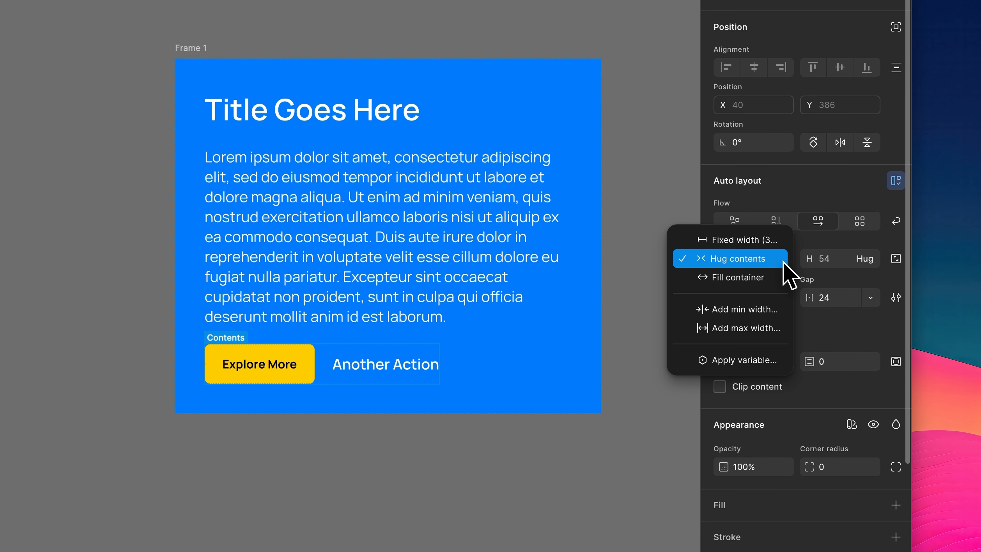
pyautogui.click(763, 278)
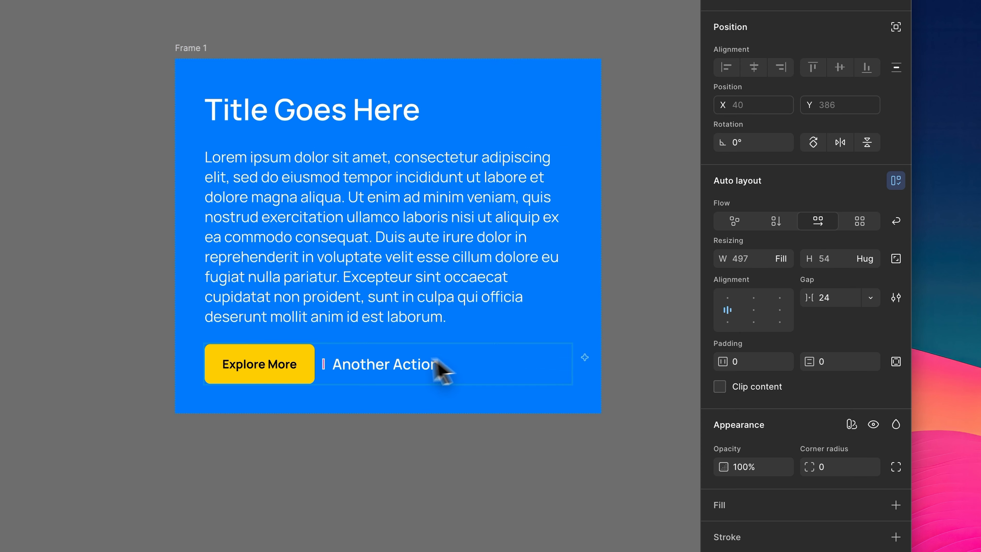
pyautogui.doubleClick(731, 310)
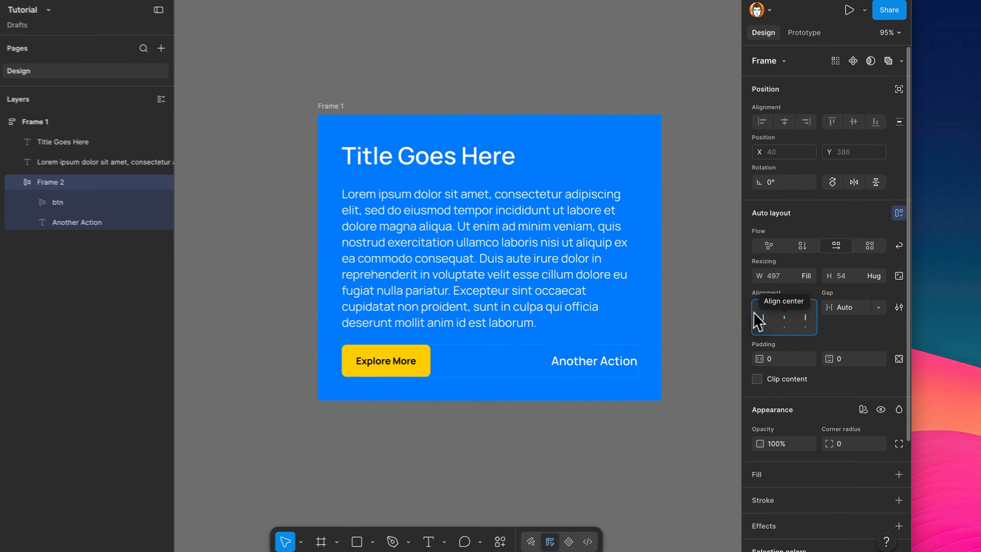
# Move the Another Action text ahead of the button in the nested row
pyautogui.doubleClick(518, 364)
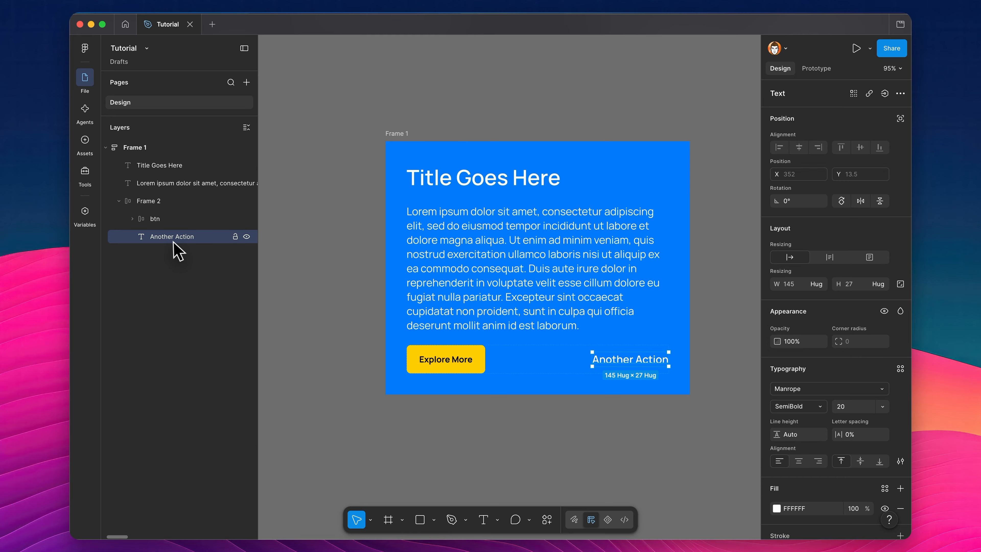
pyautogui.press('Left')
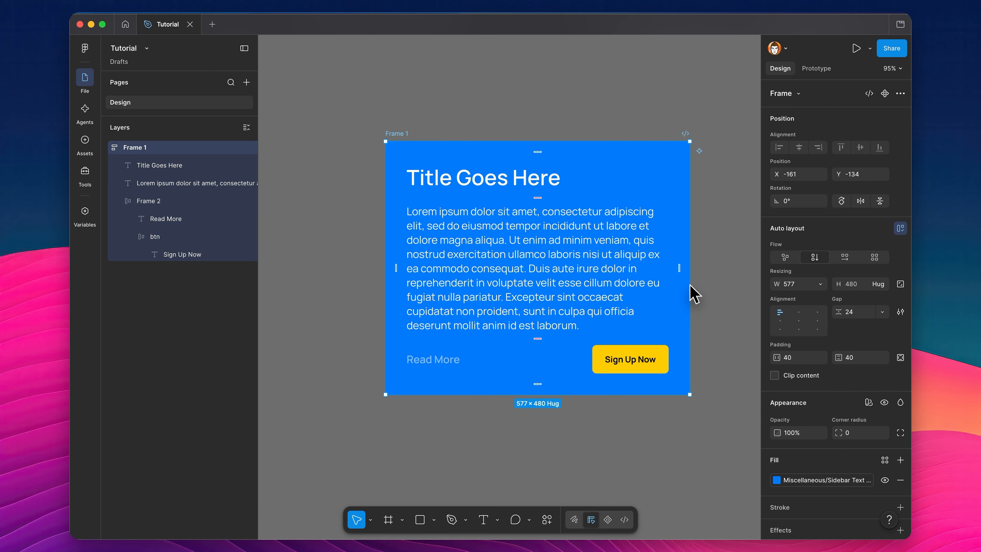
# Resize the outer frame's width by moving its right edge to test how the contents adapt
pyautogui.moveTo(689, 284); pyautogui.dragTo(519, 279)
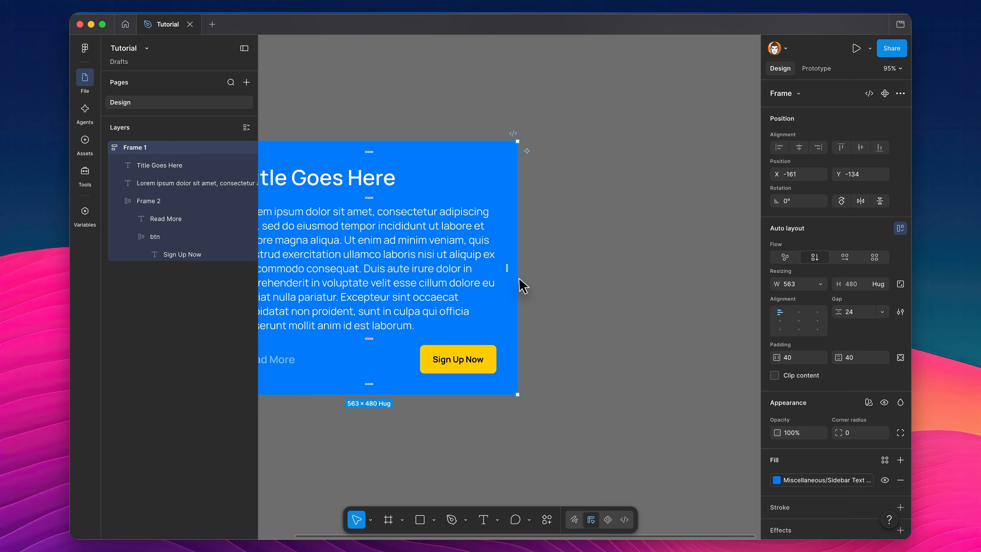
pyautogui.hscroll(-4, 519, 279)
pyautogui.moveTo(652, 321)
pyautogui.mouseDown()
pyautogui.moveTo(735, 323)
pyautogui.moveTo(573, 309)
pyautogui.moveTo(685, 301)
pyautogui.moveTo(573, 295)
pyautogui.moveTo(653, 302)
pyautogui.mouseUp()
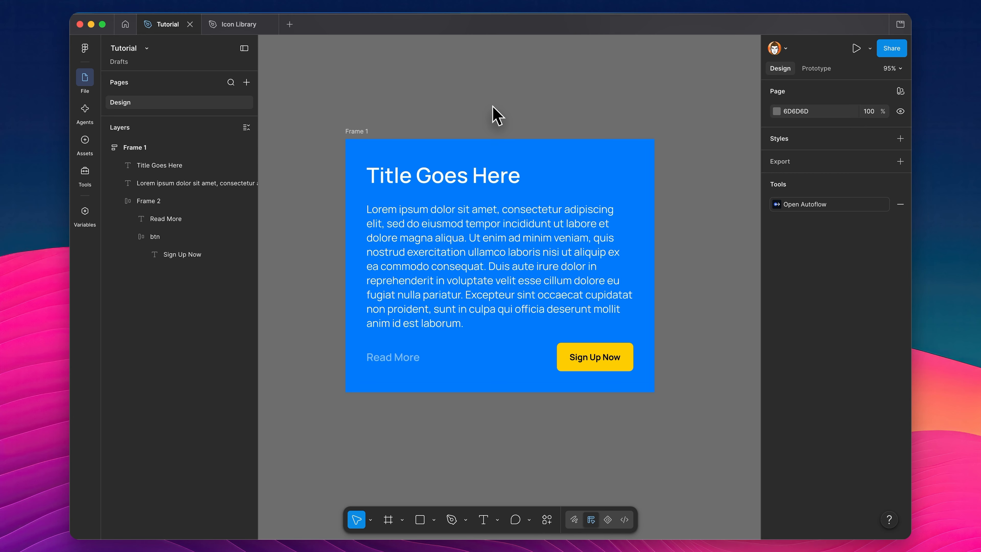
# Paste the x-close icon frame into the card and place it above the title in the layer order
pyautogui.click(361, 133)
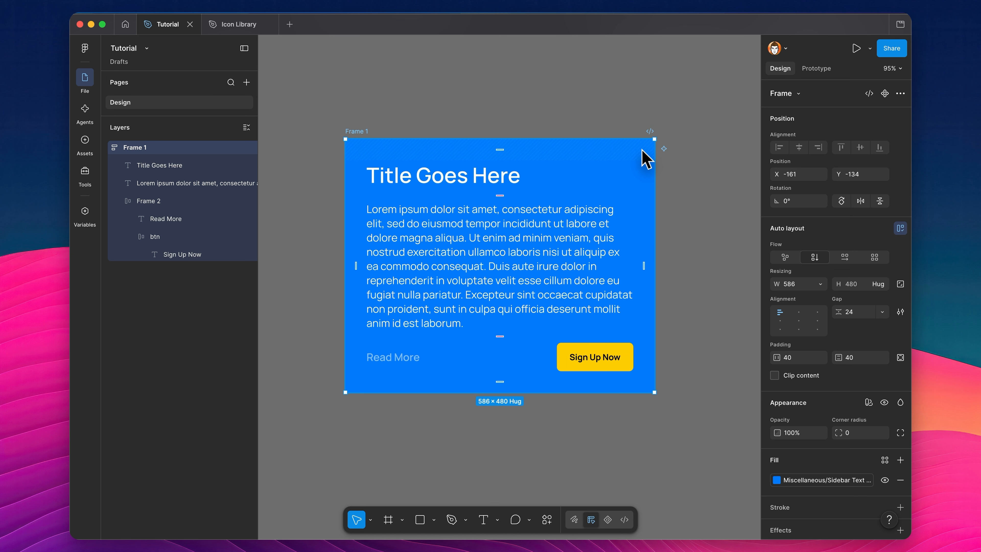
pyautogui.hotkey('ctrl', 'v')
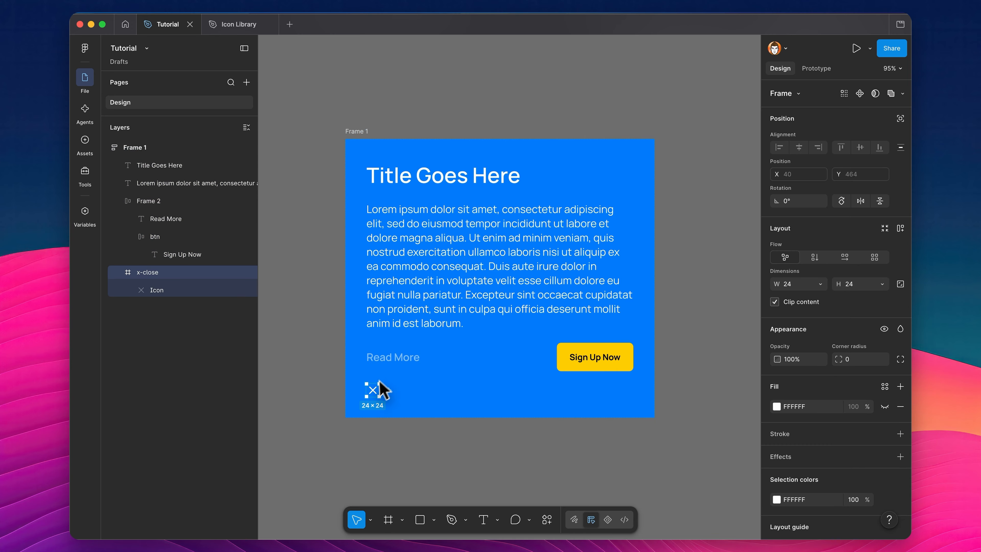
pyautogui.click(119, 201)
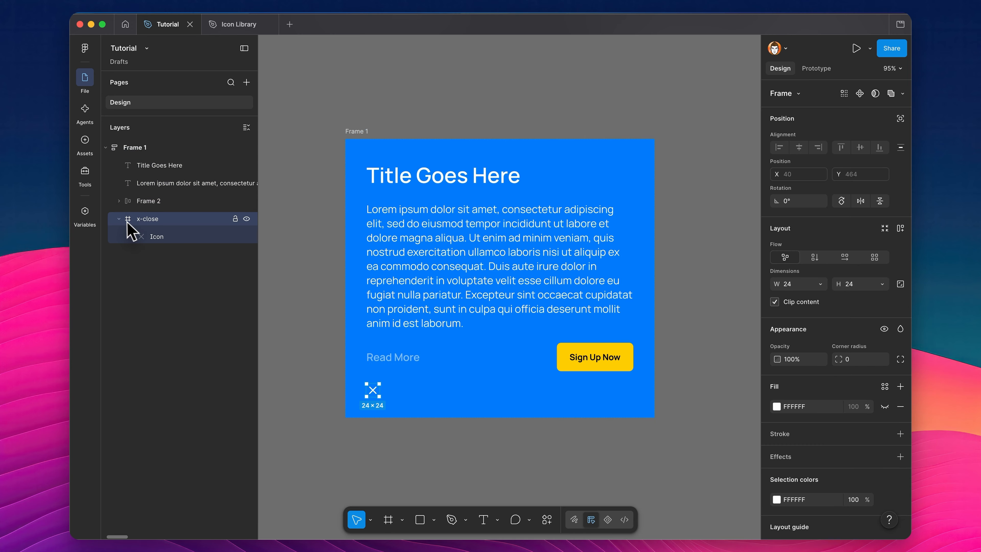
pyautogui.click(119, 219)
pyautogui.moveTo(147, 219); pyautogui.dragTo(154, 162)
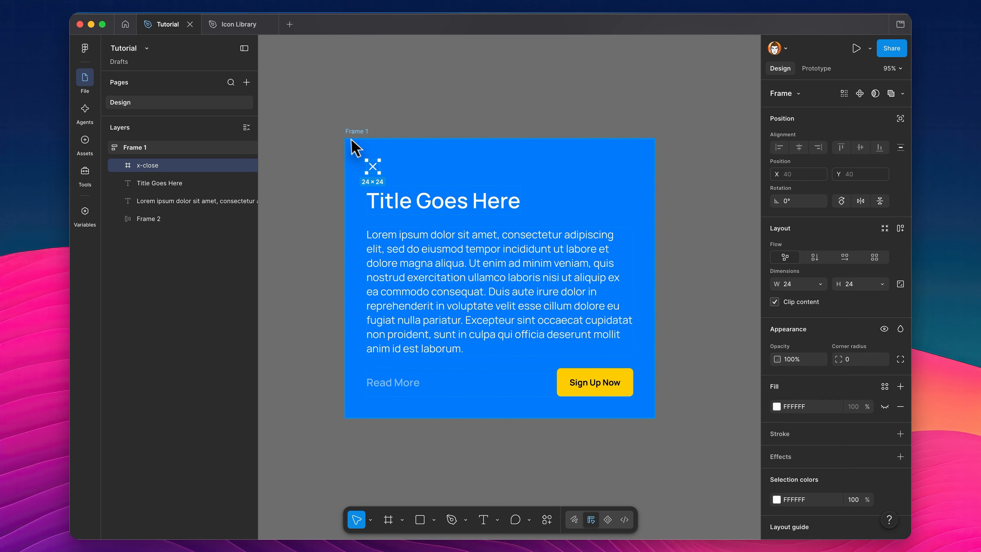
# Set the card's content alignment to top right and make the close icon ignore auto layout
pyautogui.click(355, 147)
pyautogui.click(818, 312)
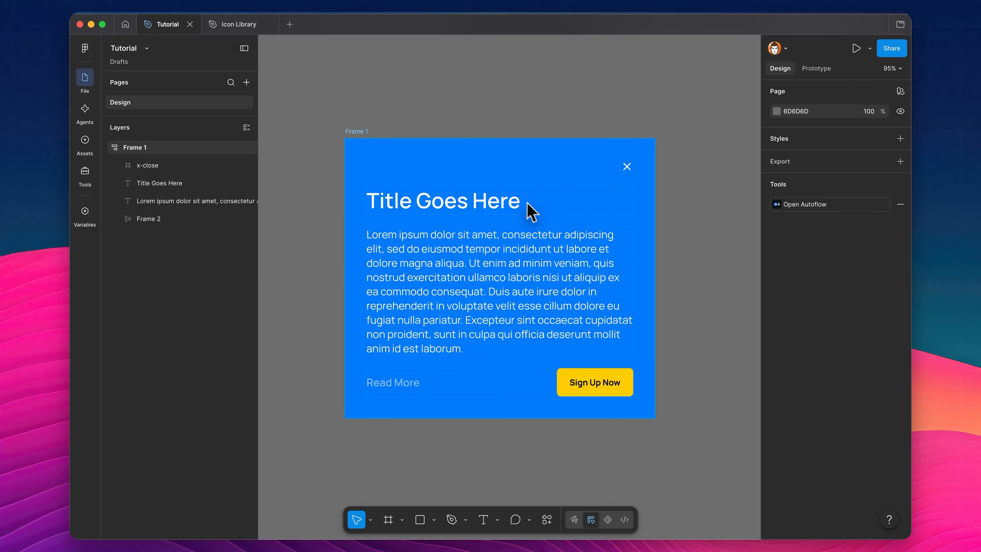
pyautogui.click(629, 170)
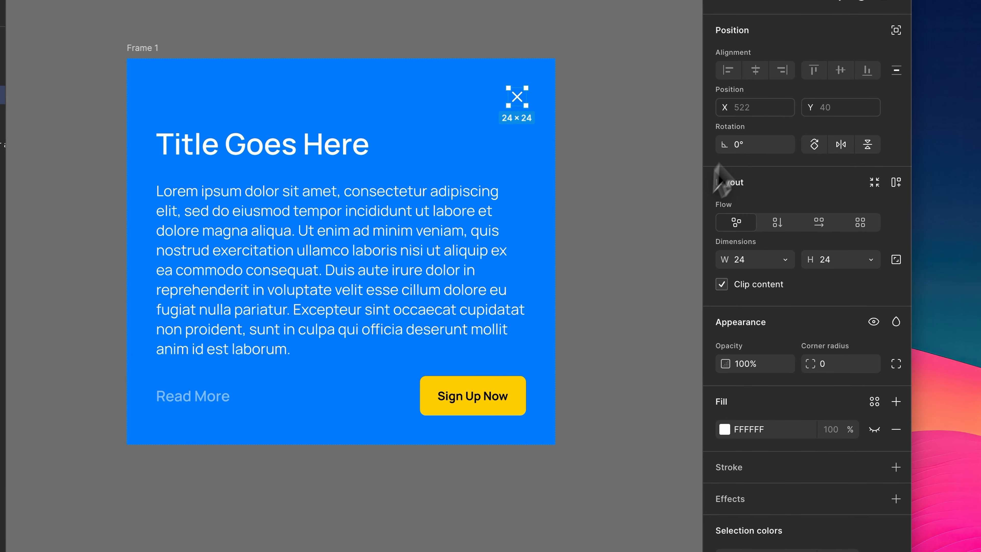
pyautogui.click(895, 27)
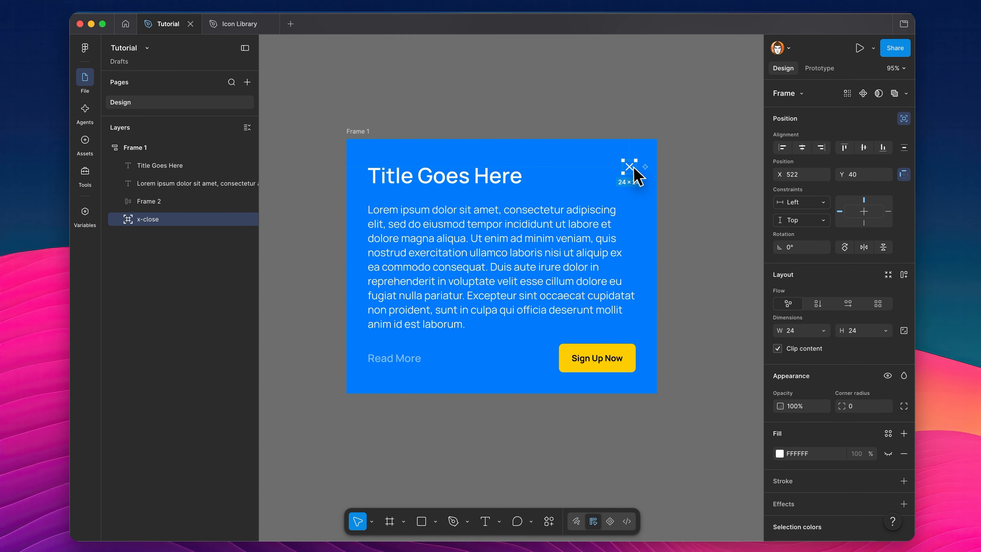
# Nudge the close icon left and down to X 482, Y 70 to test its free positioning
pyautogui.hotkey('shift', 'Left')
pyautogui.hotkey('shift', 'Left')
pyautogui.hotkey('shift', 'Left')
pyautogui.hotkey('shift', 'Down')
pyautogui.hotkey('shift', 'Down')
pyautogui.hotkey('shift', 'Left')
pyautogui.hotkey('shift', 'Left')
pyautogui.hotkey('shift', 'Left')
pyautogui.hotkey('shift', 'Down')
pyautogui.hotkey('shift', 'Down')
pyautogui.hotkey('shift', 'Down')
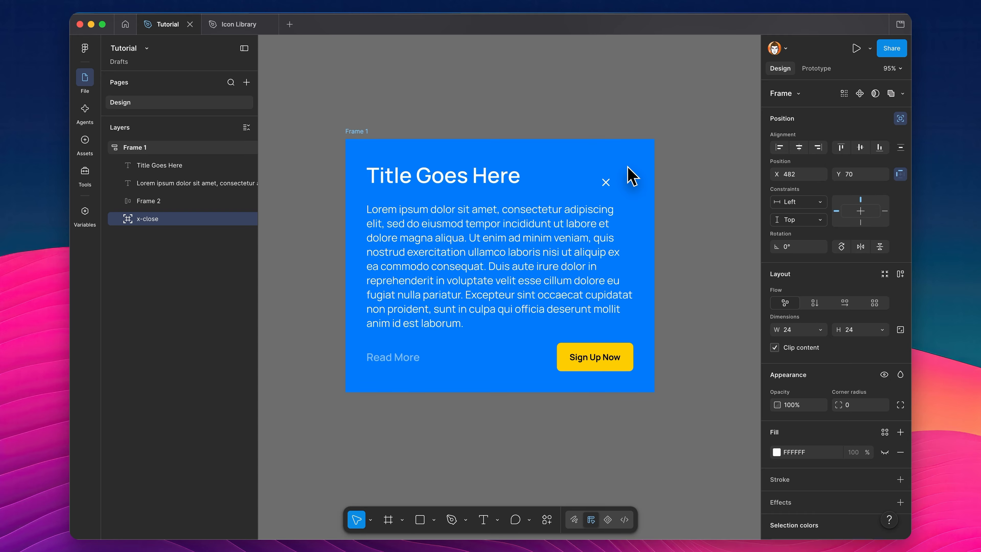
# Position the close icon at X 542, Y 20, checking its distances to the card's edges, and set its opacity to 50%
pyautogui.hotkey('shift', 'Right')
pyautogui.hotkey('shift', 'Right')
pyautogui.hotkey('shift', 'Right')
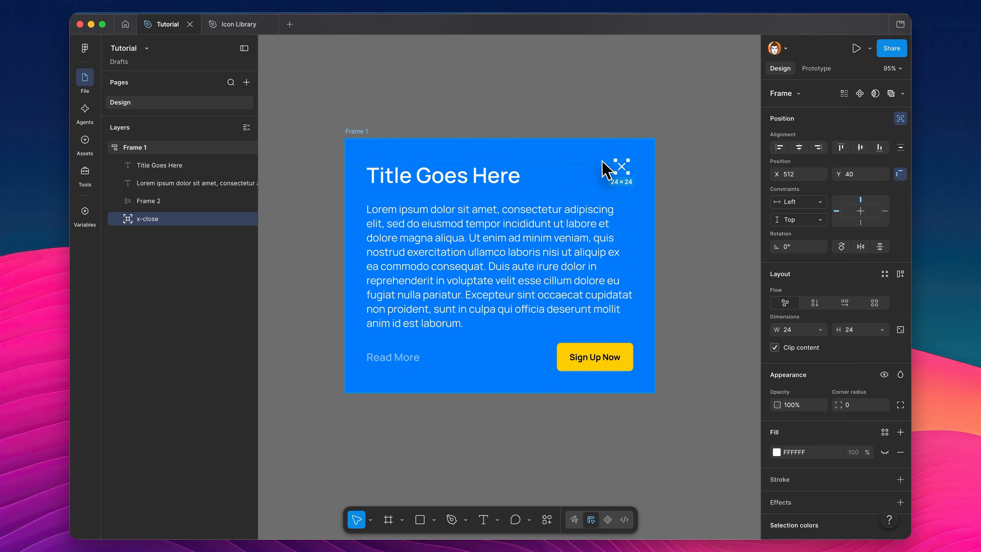
pyautogui.press('alt')
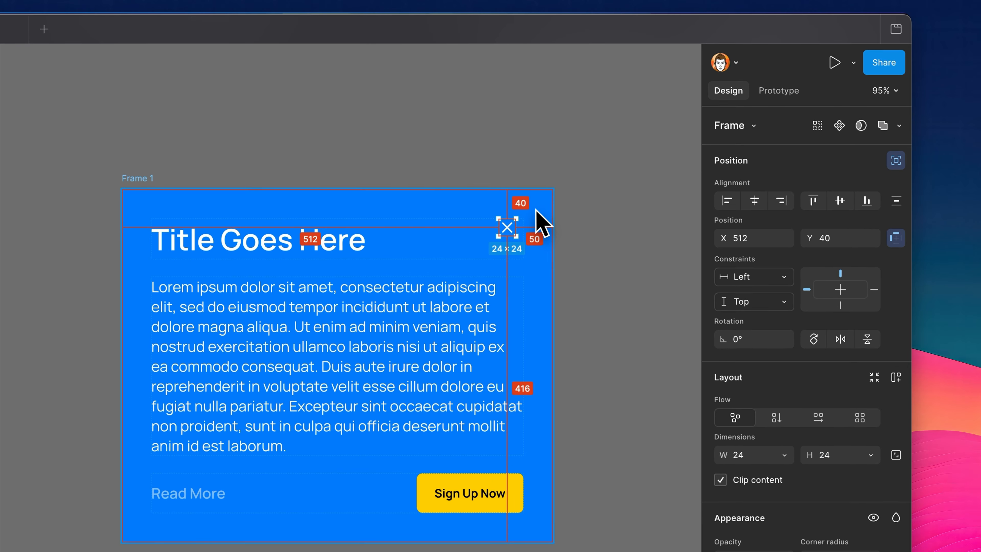
pyautogui.hotkey('shift', 'Up')
pyautogui.hotkey('shift', 'Up')
pyautogui.press('alt')
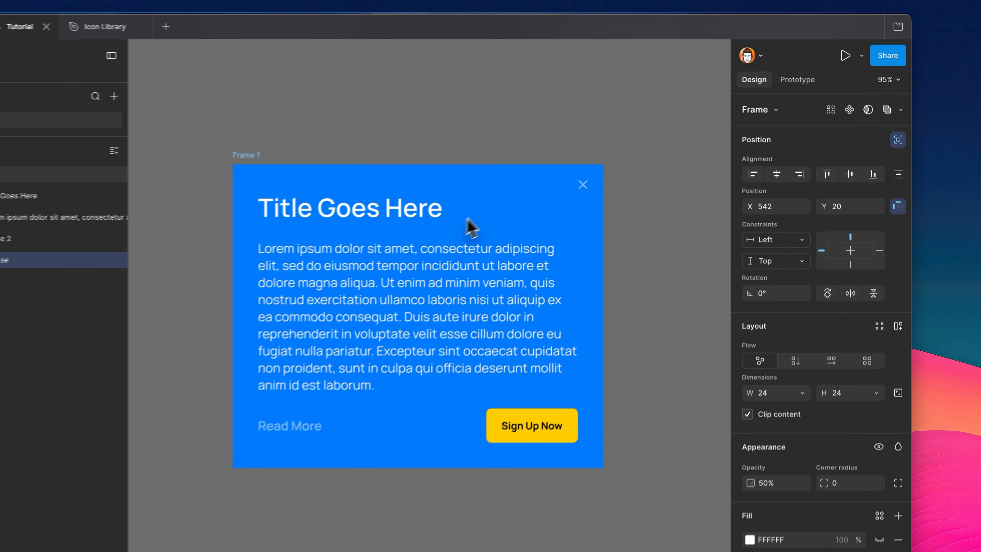
pyautogui.click(488, 113)
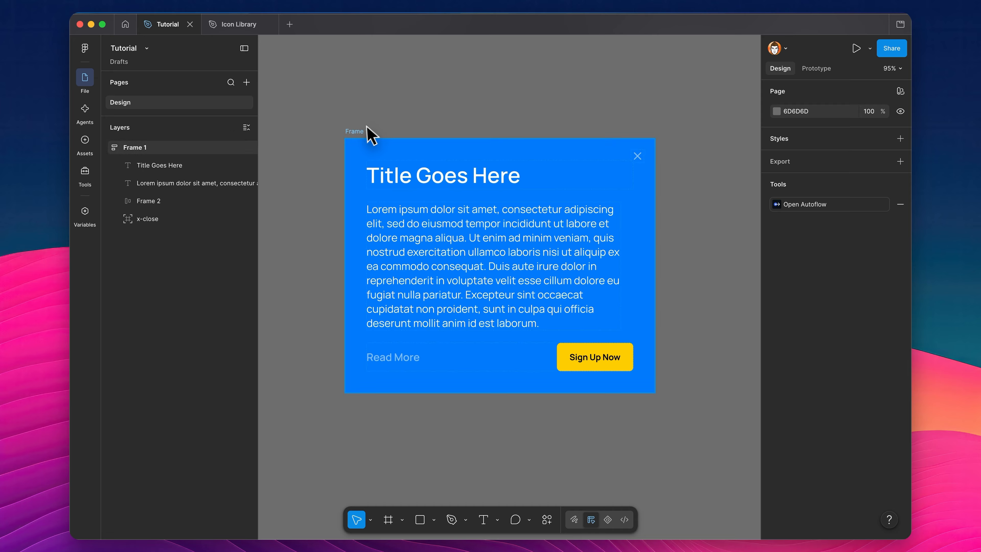
# Try widening the card to 636 to test how its contents respond, and undo the resize
pyautogui.click(371, 132)
pyautogui.moveTo(654, 256); pyautogui.dragTo(681, 255)
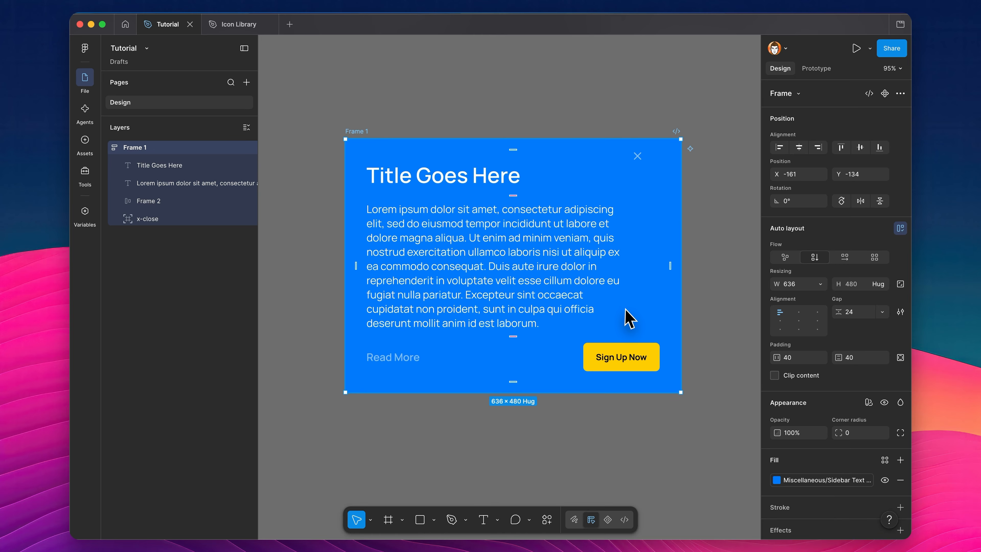
pyautogui.press('super+z')
pyautogui.press('super+z')
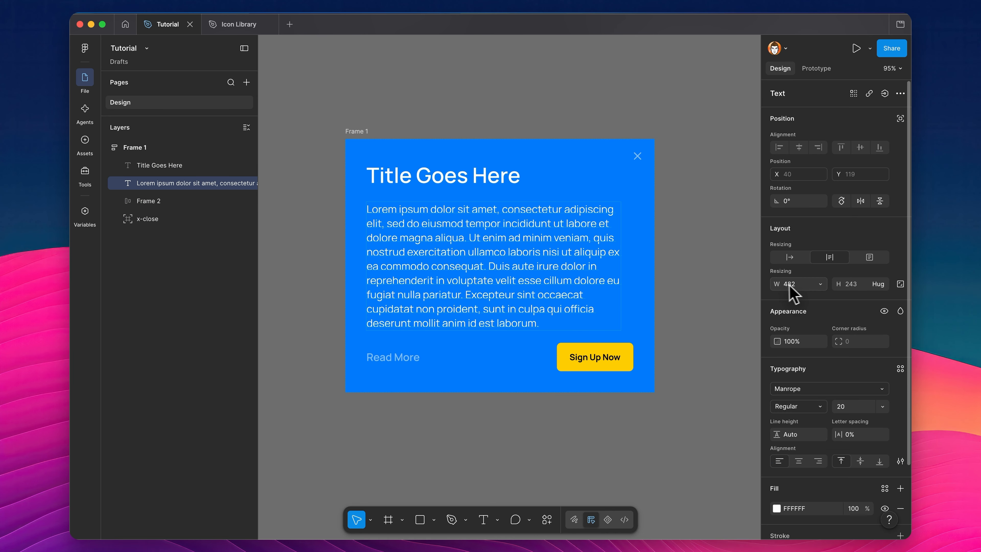
# Set the paragraph text's width to fill container
pyautogui.click(820, 284)
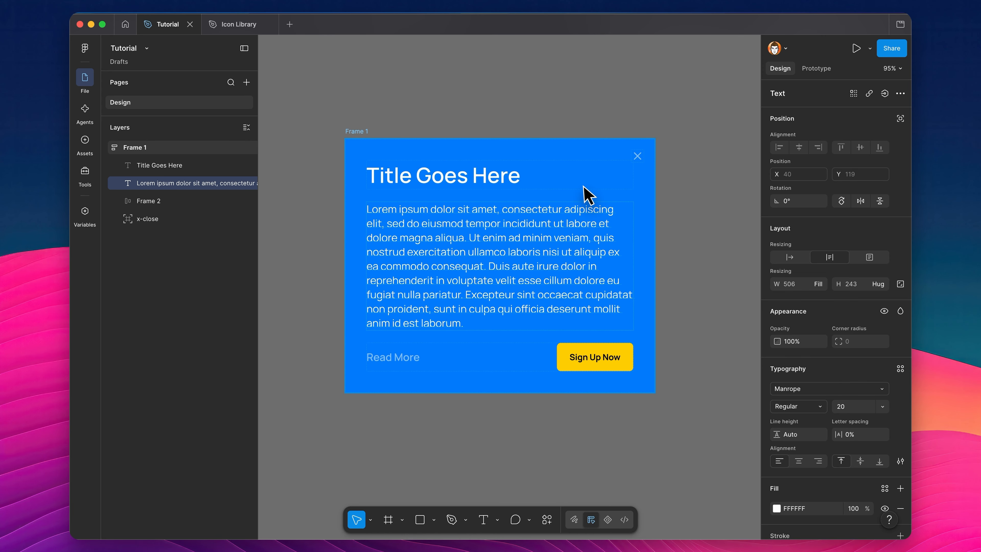
# Constrain the absolutely positioned close icon to the card's right and top edges
pyautogui.click(635, 158)
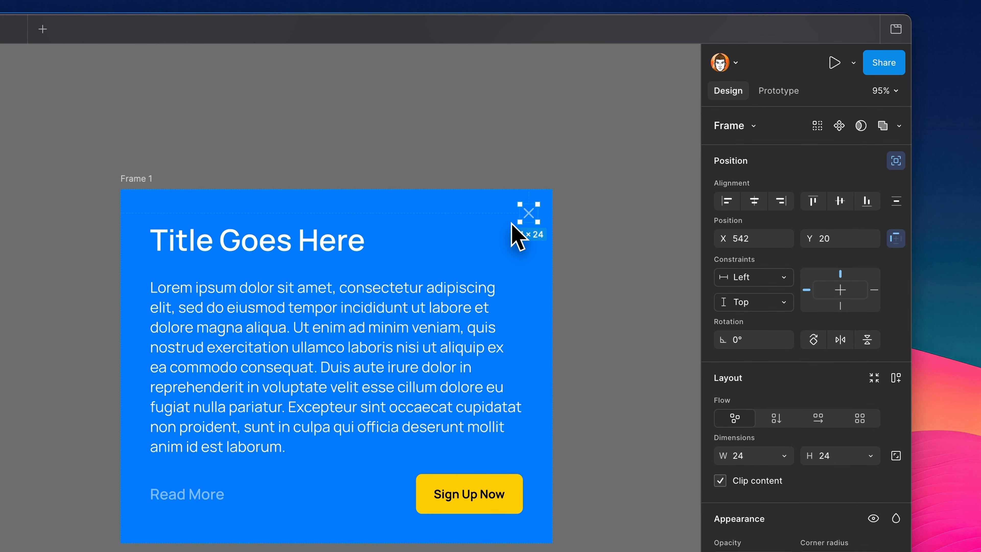
pyautogui.click(893, 162)
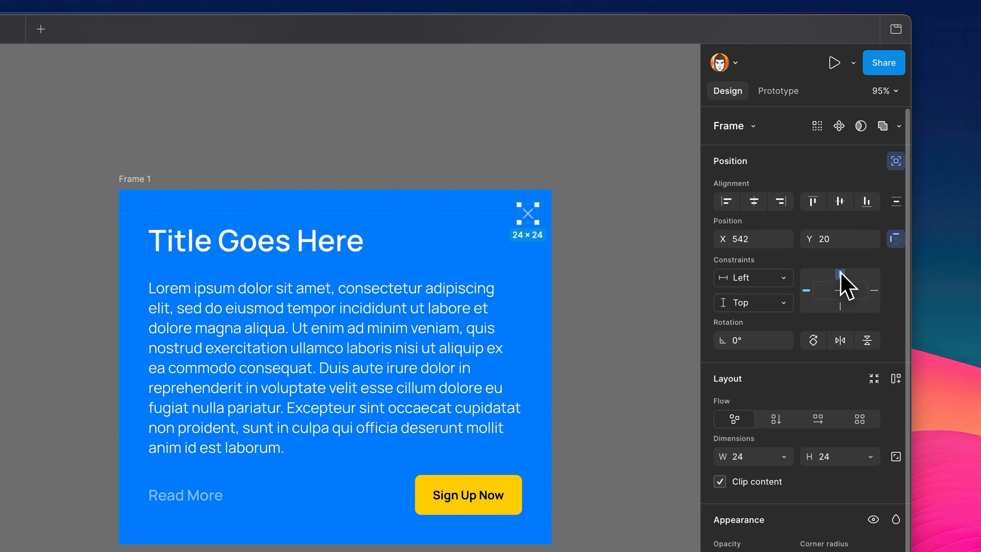
pyautogui.click(874, 290)
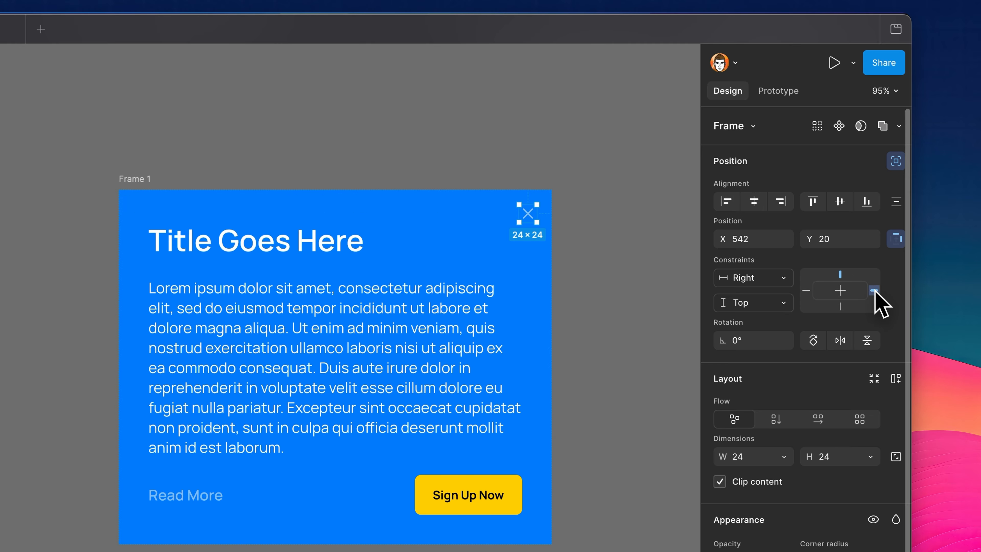
pyautogui.click(428, 147)
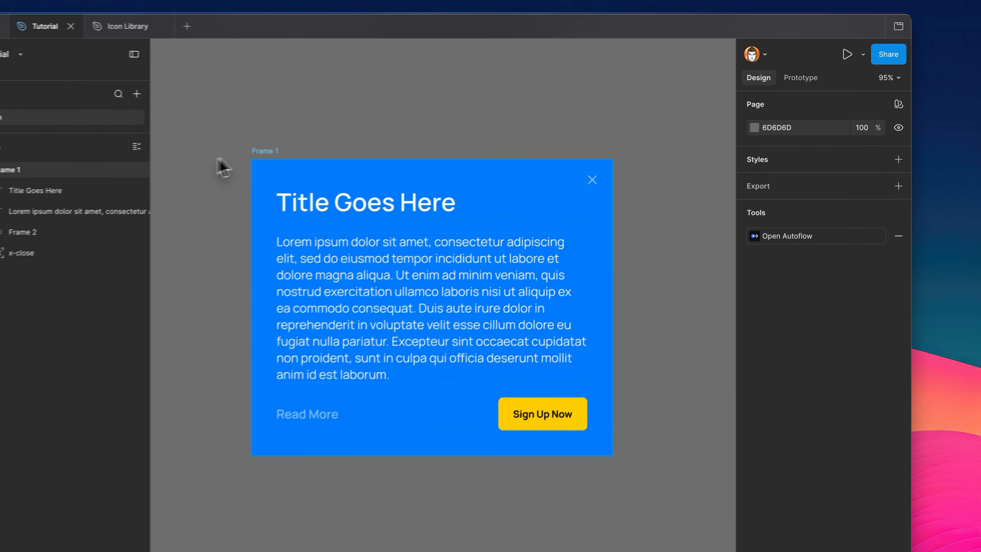
# Resize the card to about 948 wide and back down to 566 to test the close icon and contents
pyautogui.click(265, 151)
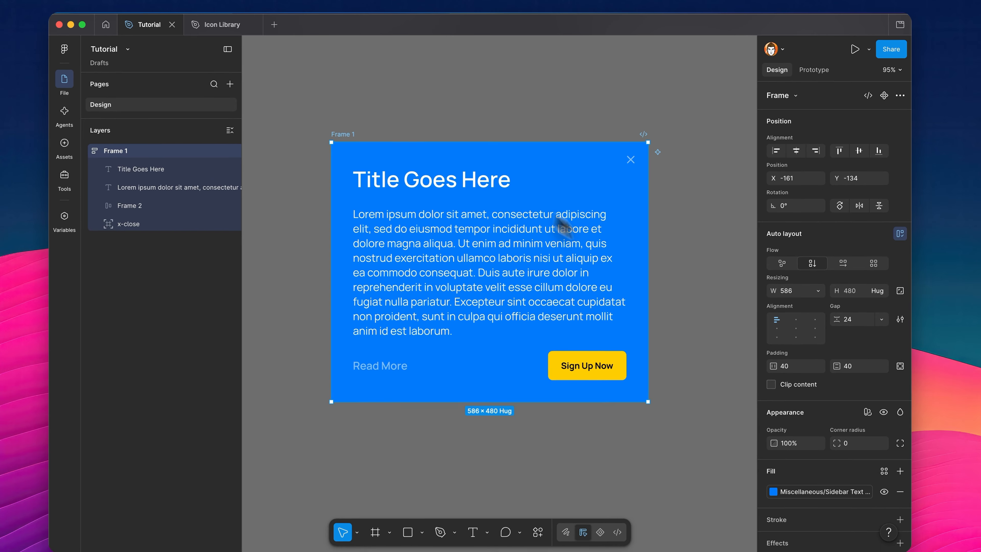
pyautogui.moveTo(612, 301); pyautogui.dragTo(664, 301)
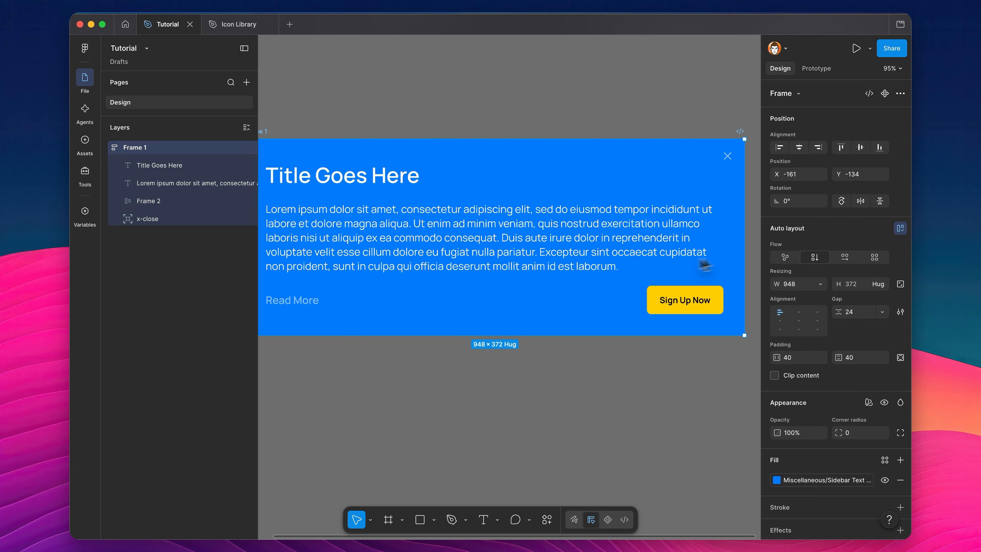
pyautogui.moveTo(705, 265); pyautogui.dragTo(555, 281)
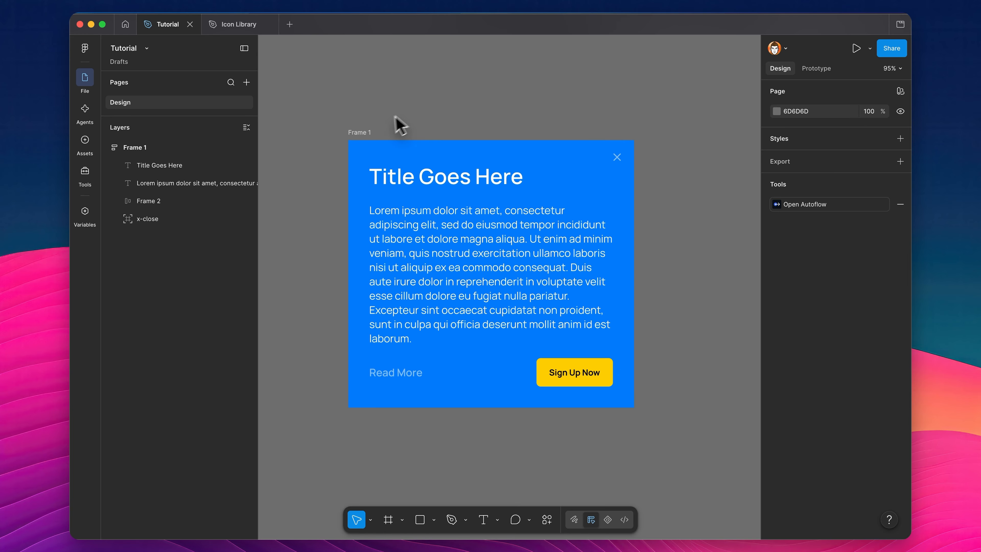
pyautogui.click(362, 133)
pyautogui.moveTo(635, 272)
pyautogui.mouseDown()
pyautogui.moveTo(695, 272)
pyautogui.moveTo(649, 275)
pyautogui.mouseUp()
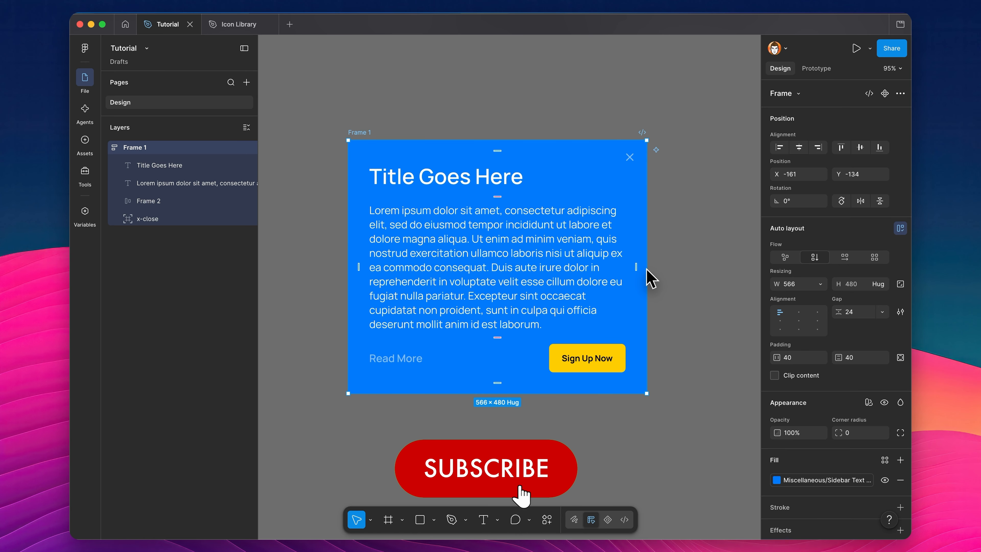
pyautogui.click(672, 278)
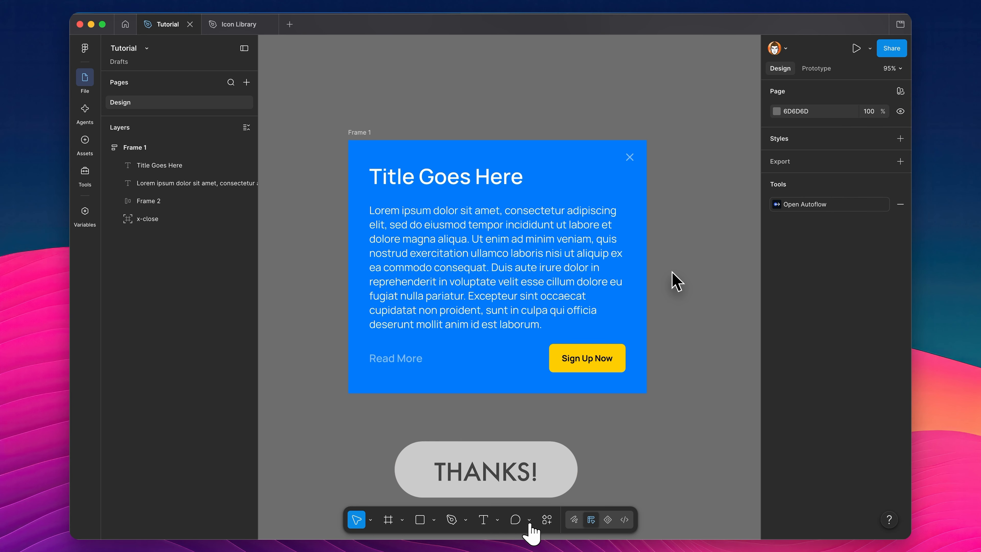